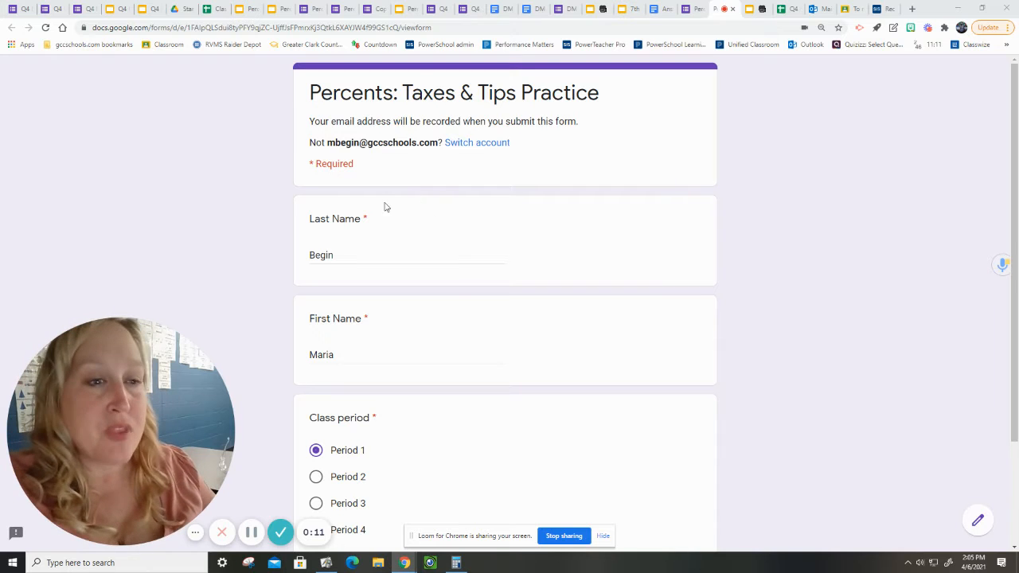
scroll(389, 461, down, 3)
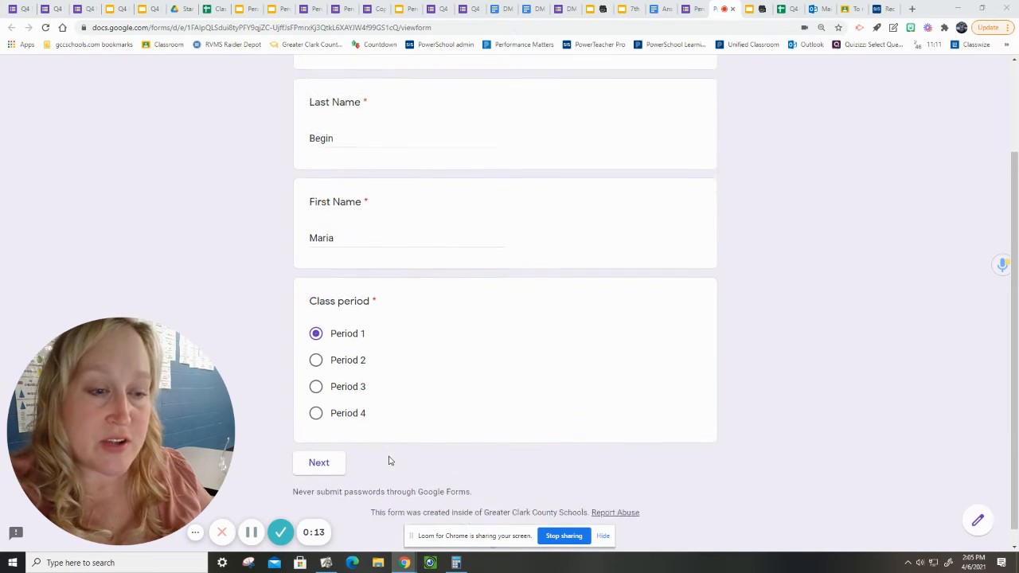
Step: Advance from the name and class period page to the first quiz questions page
click(324, 448)
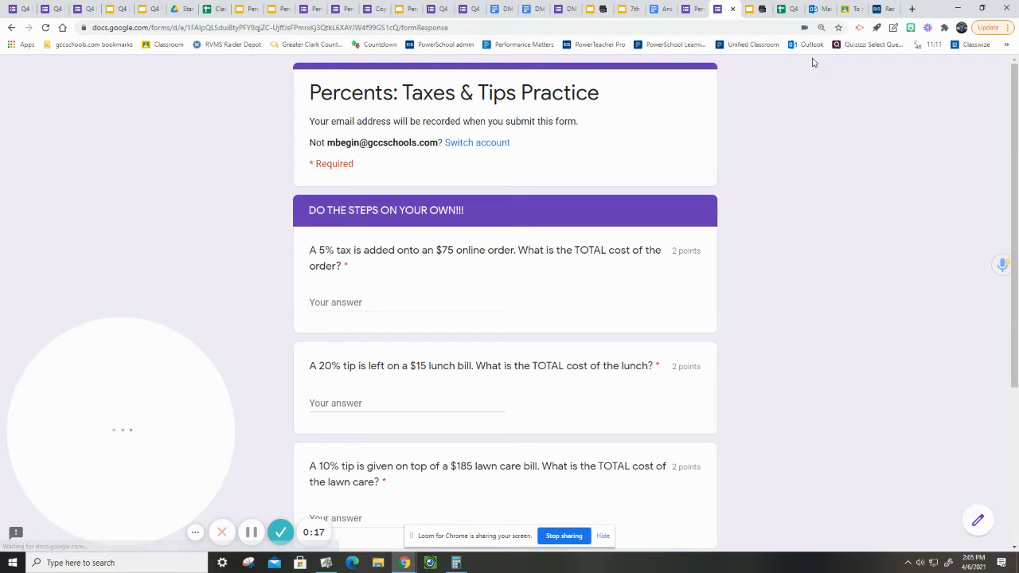
click(893, 28)
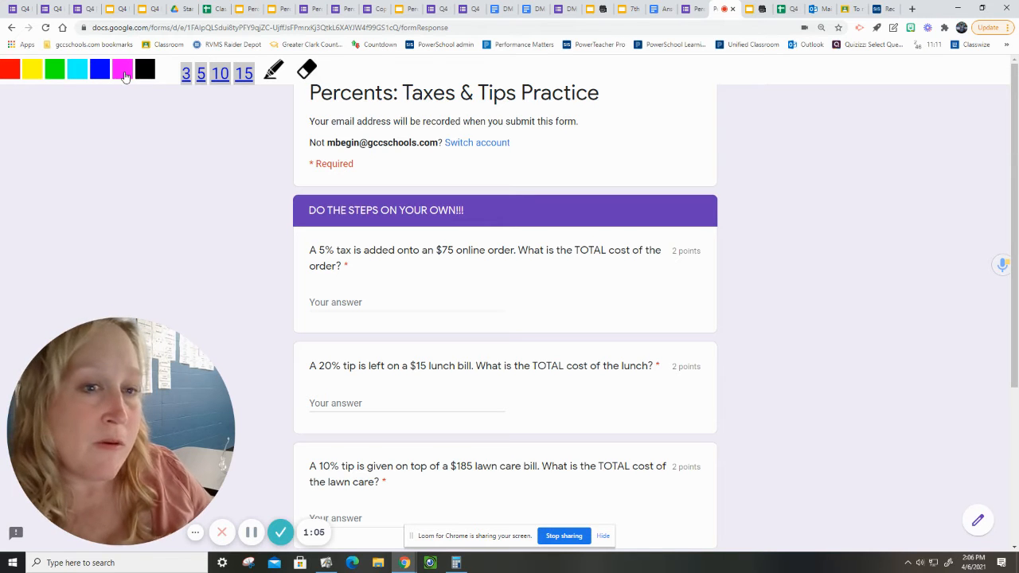
Step: Mark up the 5% tax question in magenta: underline 5% tax and $75, box TOTAL
click(124, 72)
drag(320, 260, 348, 258)
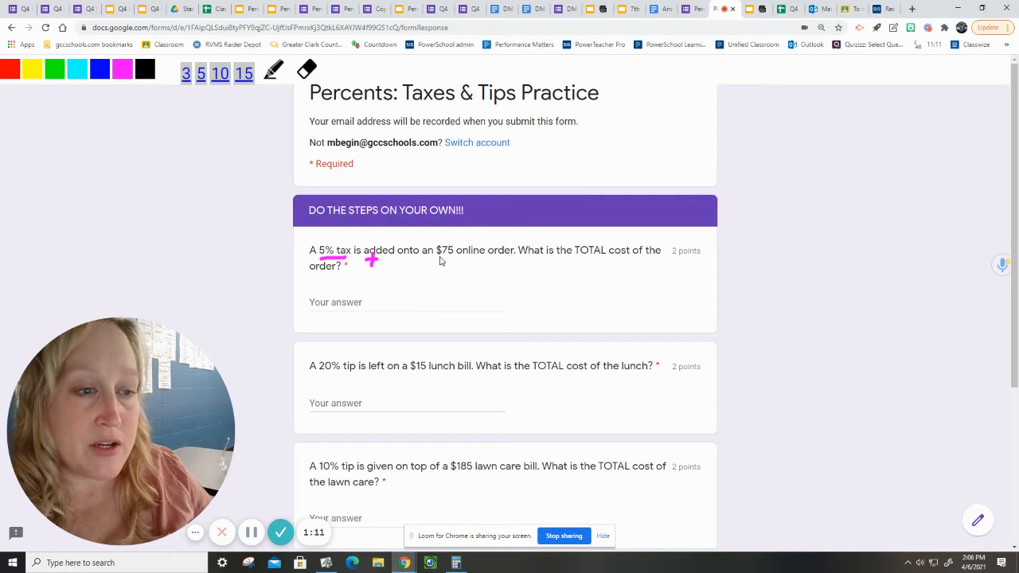
drag(438, 259, 488, 260)
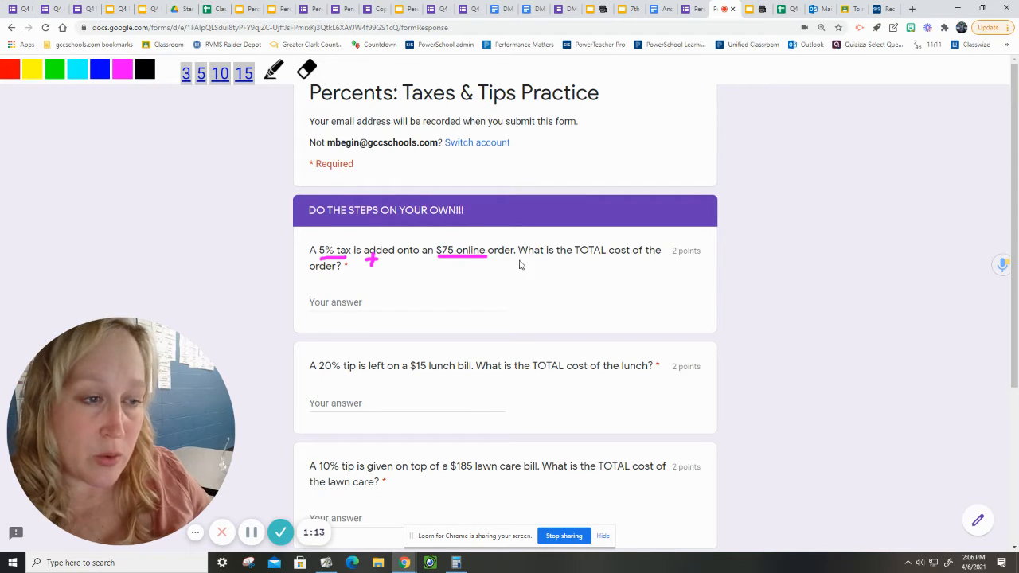
drag(572, 262, 573, 243)
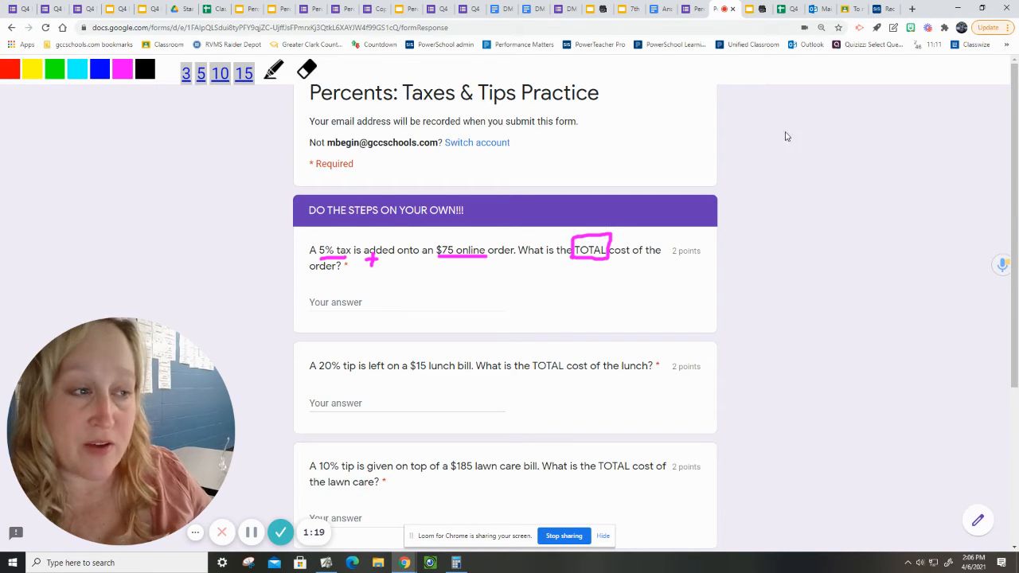
Step: Handwrite 75 · .05 = in the right margin, with .05 noted above 5%
click(729, 114)
drag(731, 115, 742, 142)
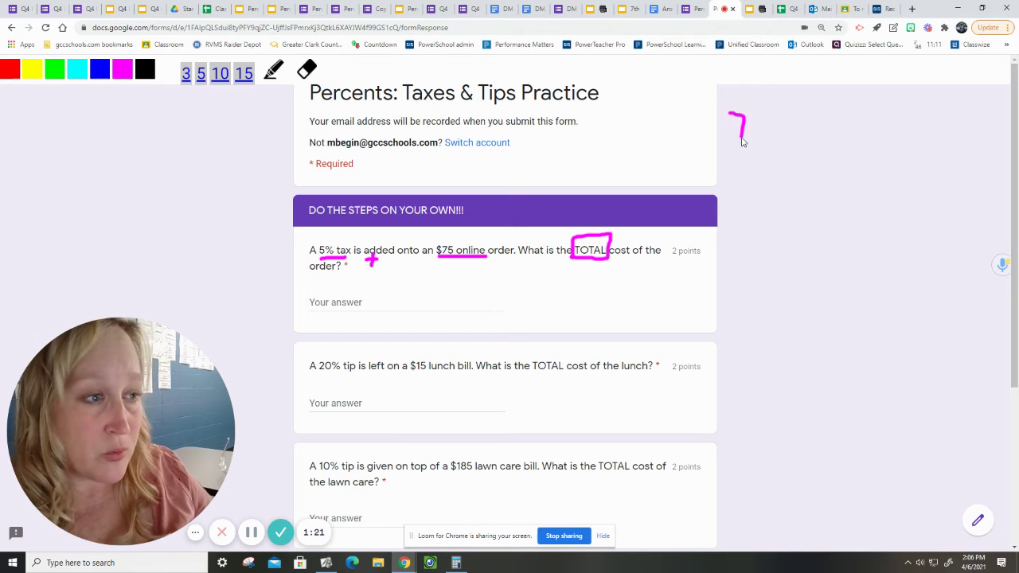
click(781, 127)
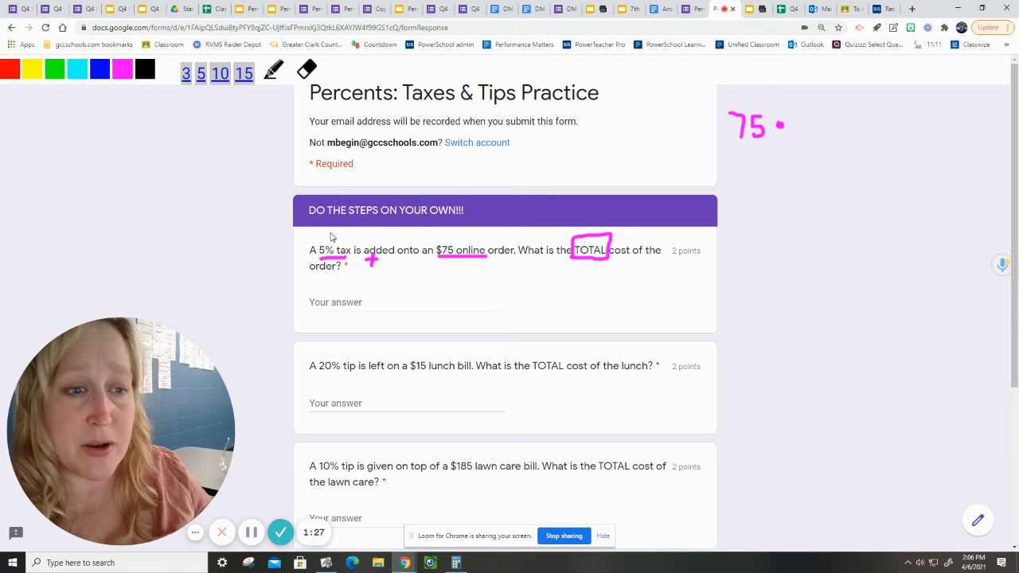
mouse_move(330, 236)
mouse_down()
mouse_move(347, 228)
mouse_move(350, 237)
mouse_up()
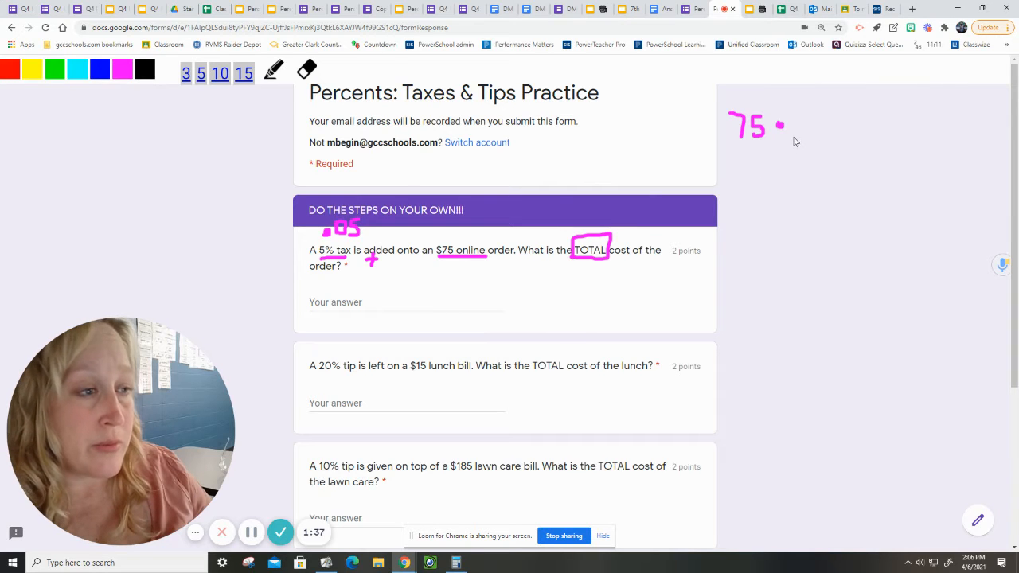
mouse_move(795, 140)
mouse_down()
mouse_move(809, 140)
mouse_move(817, 124)
mouse_move(829, 130)
mouse_move(819, 142)
mouse_move(845, 126)
mouse_up()
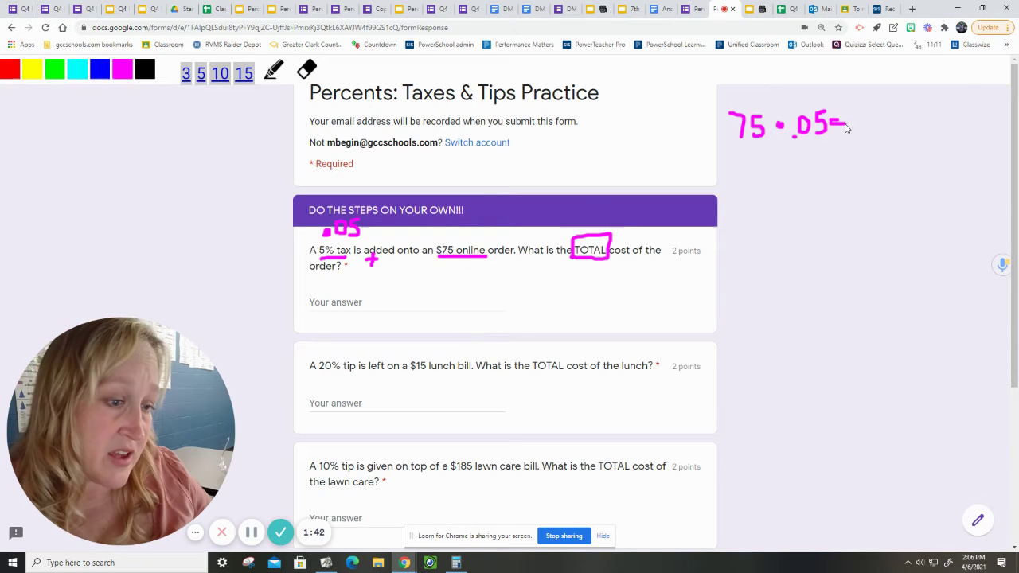
Step: Compute 75 × 0.05 = 3.75 in Calculator and begin writing 3 after the equals sign
click(457, 563)
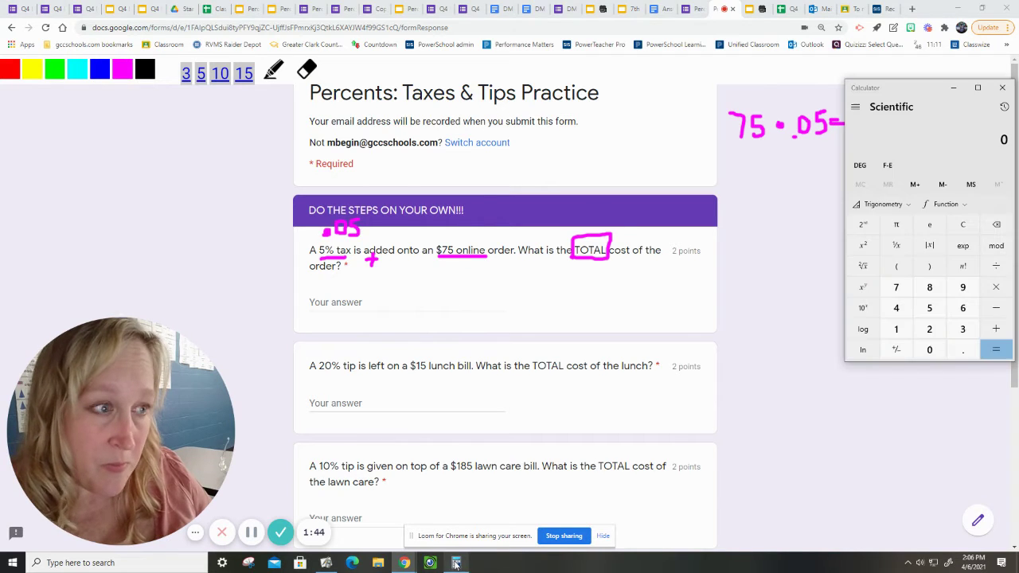
click(897, 287)
click(930, 308)
click(996, 287)
click(963, 350)
click(929, 350)
click(929, 308)
click(996, 351)
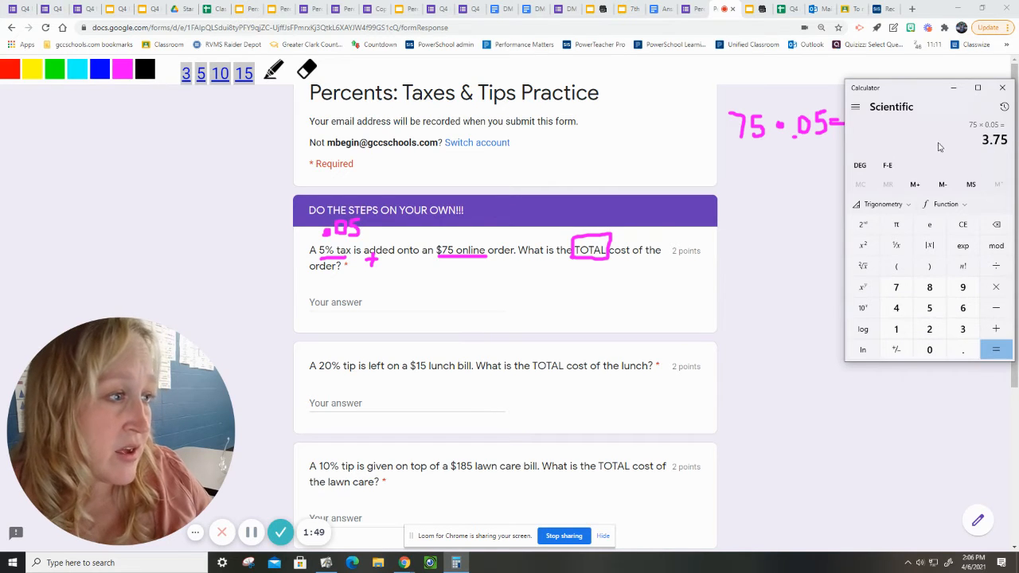
drag(936, 93, 930, 214)
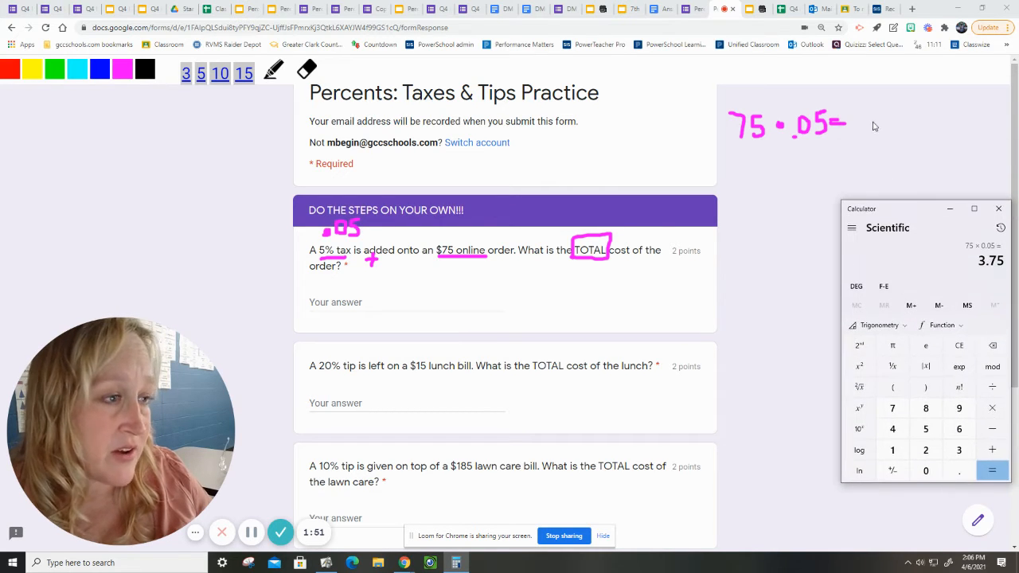
mouse_move(861, 113)
mouse_down()
mouse_move(871, 128)
mouse_move(862, 141)
mouse_move(888, 142)
mouse_up()
Step: Finish writing 3.75, then write 75.00 + 3.75 = 78.75 below the equation
drag(913, 108, 906, 124)
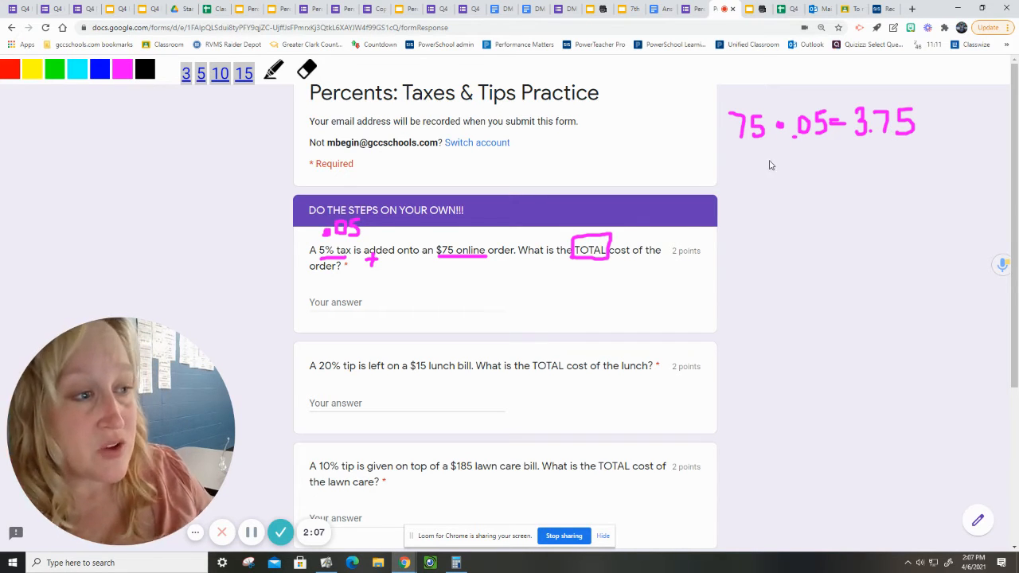
mouse_move(769, 161)
mouse_down()
mouse_move(785, 185)
mouse_move(793, 164)
mouse_move(794, 185)
mouse_move(833, 164)
mouse_move(844, 179)
mouse_move(805, 208)
mouse_move(836, 188)
mouse_move(847, 204)
mouse_move(770, 220)
mouse_up()
mouse_move(763, 210)
mouse_down()
mouse_move(781, 207)
mouse_move(793, 232)
mouse_move(827, 244)
mouse_move(860, 236)
mouse_up()
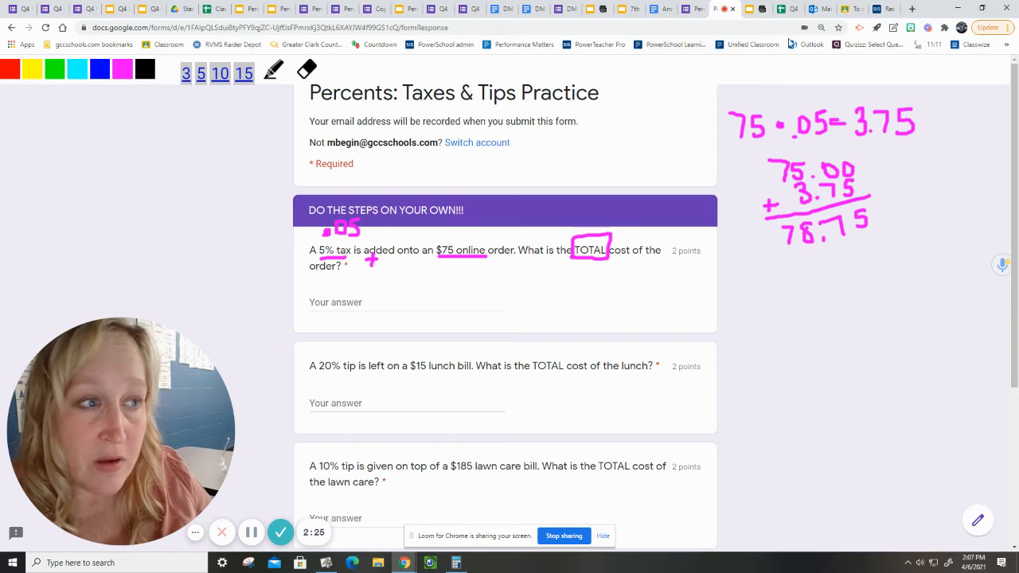
Step: Enter $78.75 in the first answer field, fixing the last digit against the handwritten working
click(893, 31)
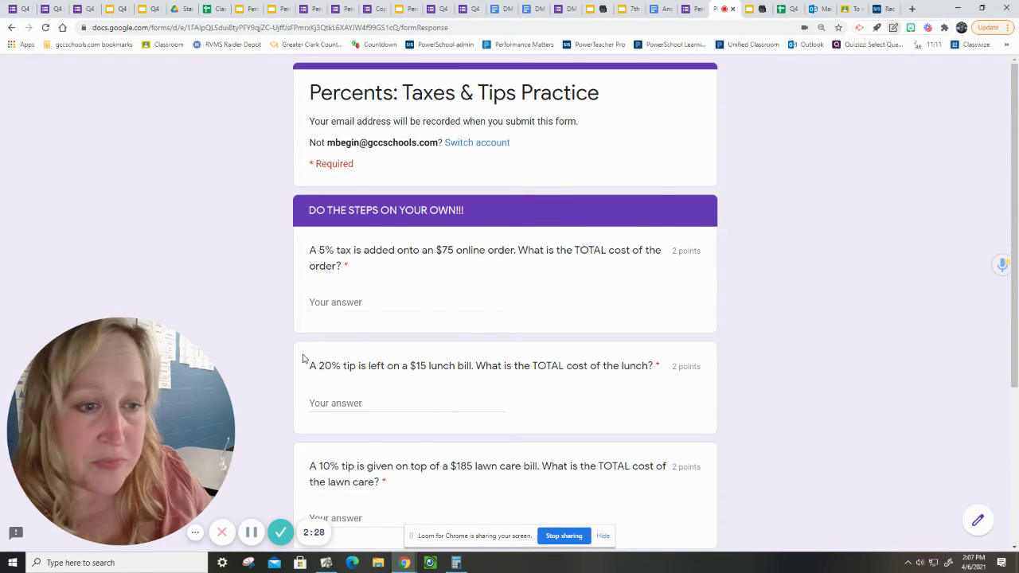
click(333, 301)
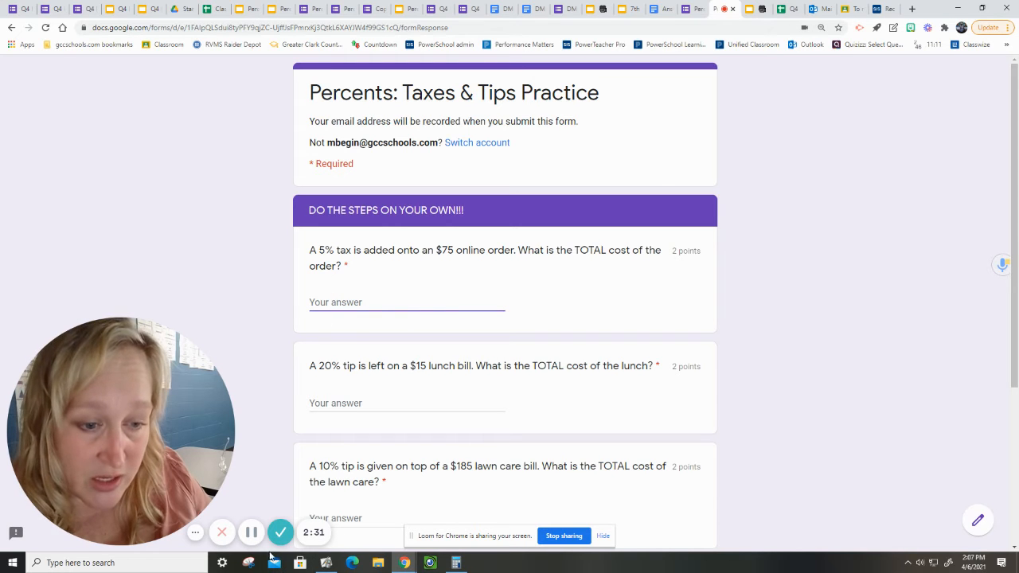
click(251, 535)
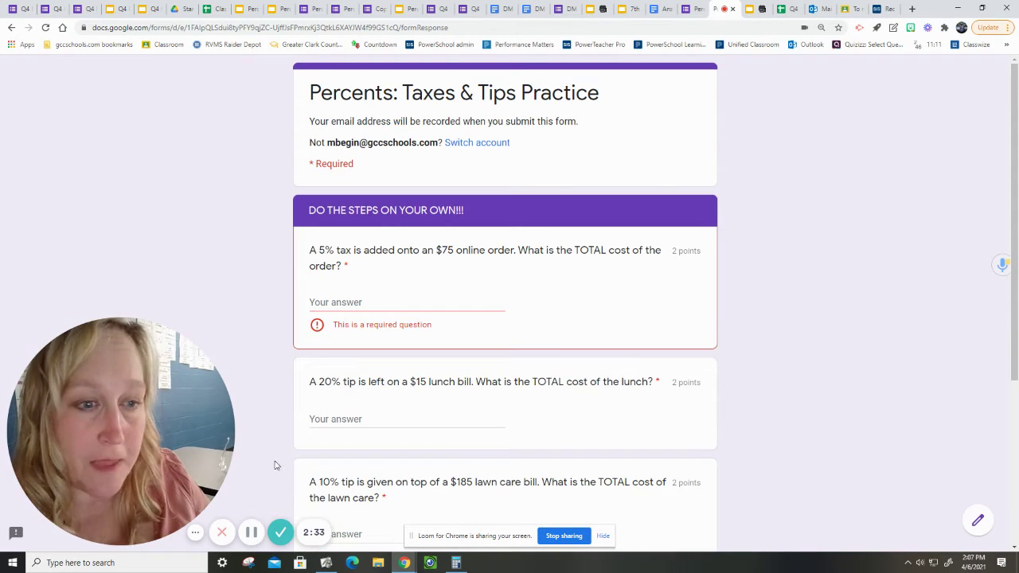
click(348, 302)
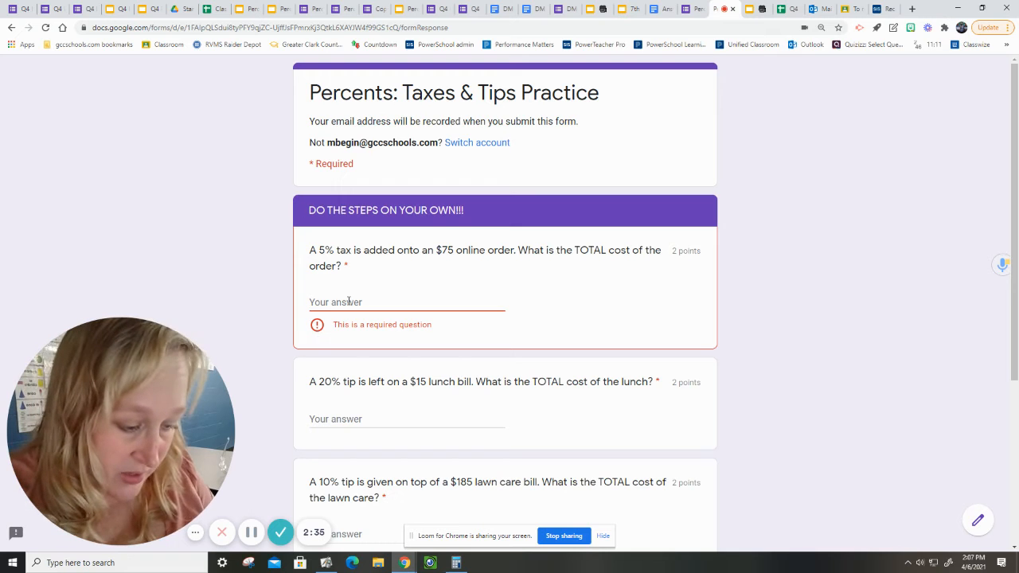
text($78)
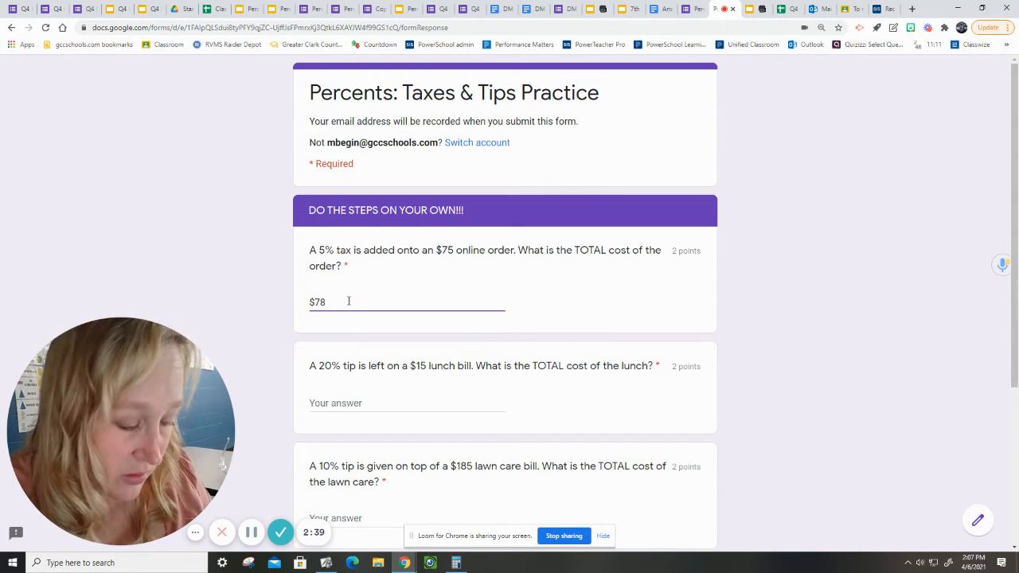
text(.25)
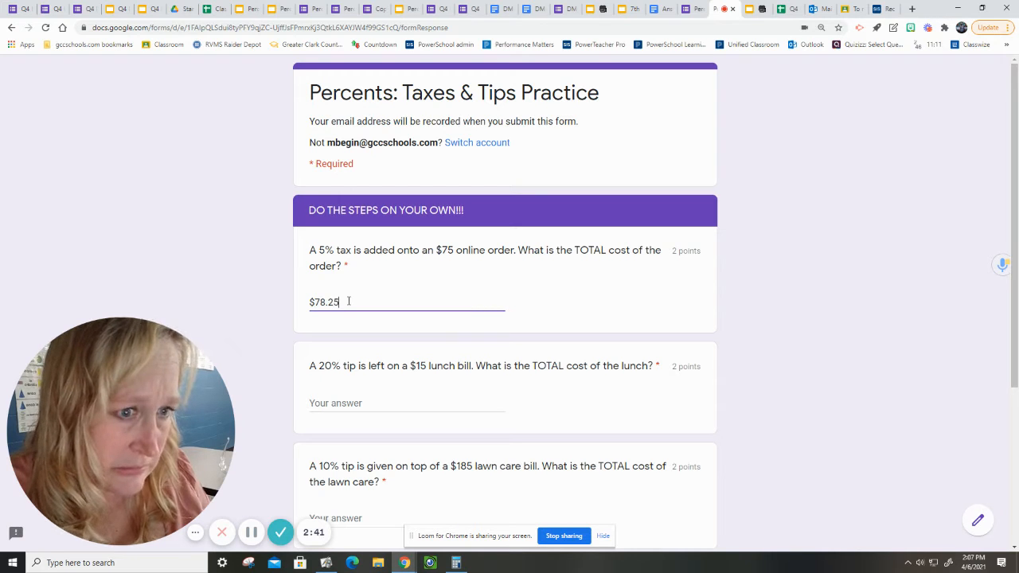
click(894, 28)
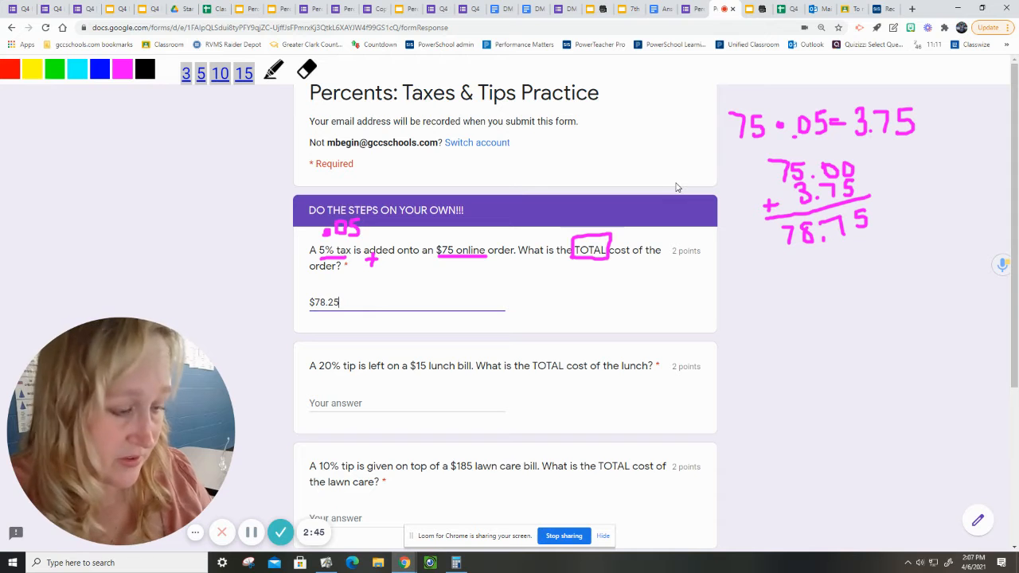
key(BackSpace)
key(BackSpace)
text(75)
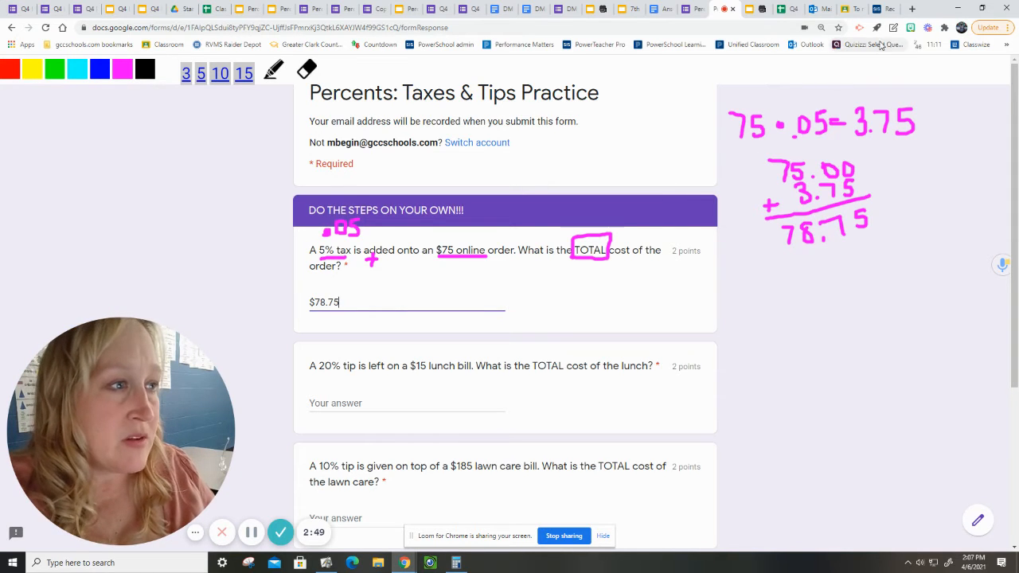
click(894, 28)
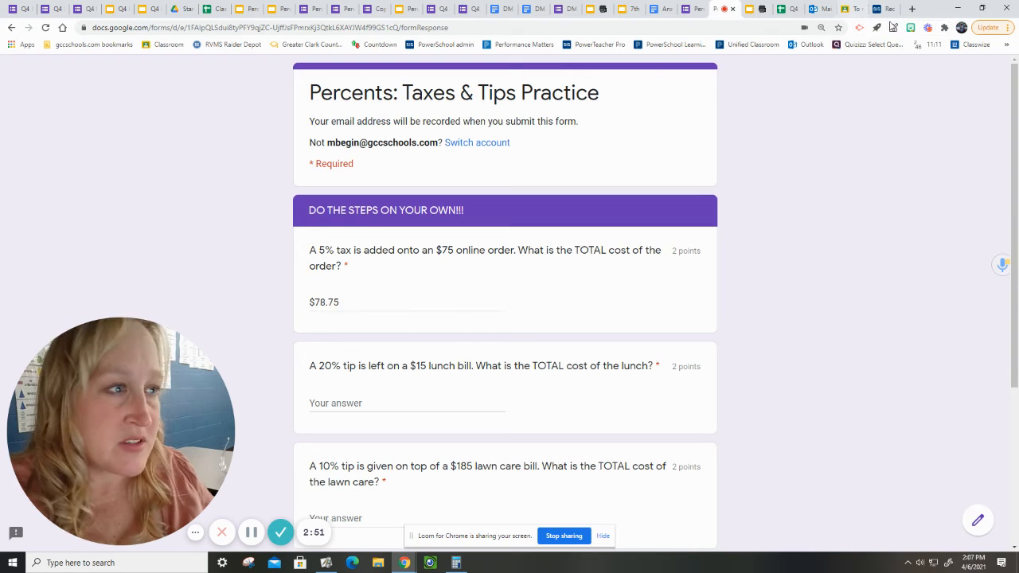
Step: Clear the old ink, underline 20%, and write 15 · .20 = 3.00 beside the lunch question
click(893, 28)
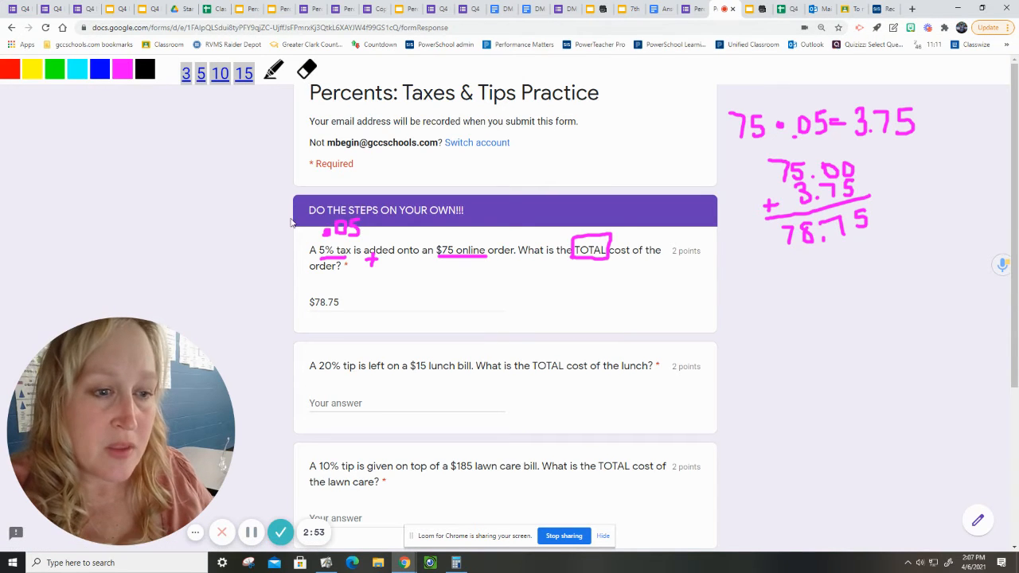
click(309, 75)
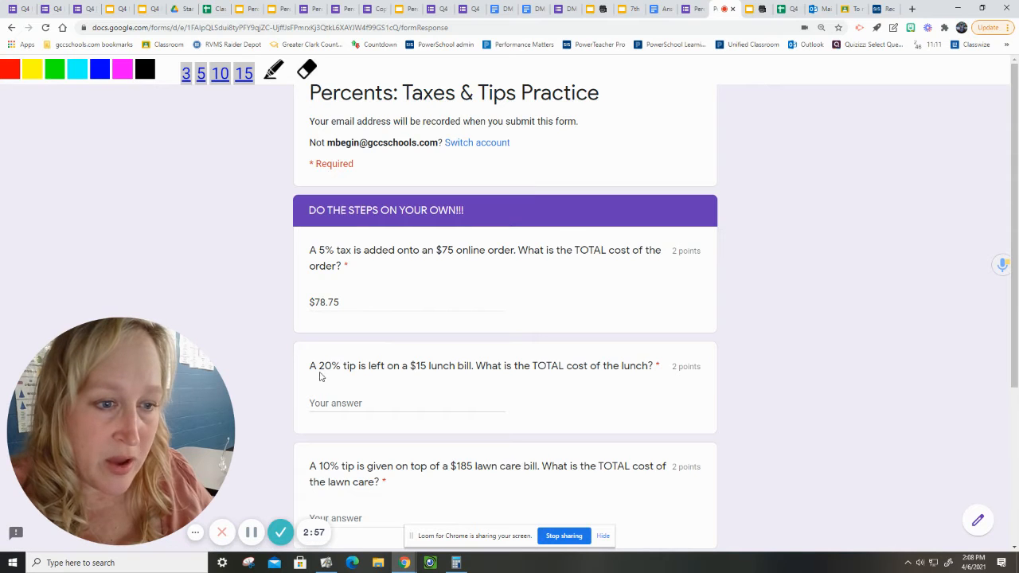
mouse_move(348, 375)
mouse_down()
mouse_move(394, 348)
mouse_move(441, 376)
mouse_up()
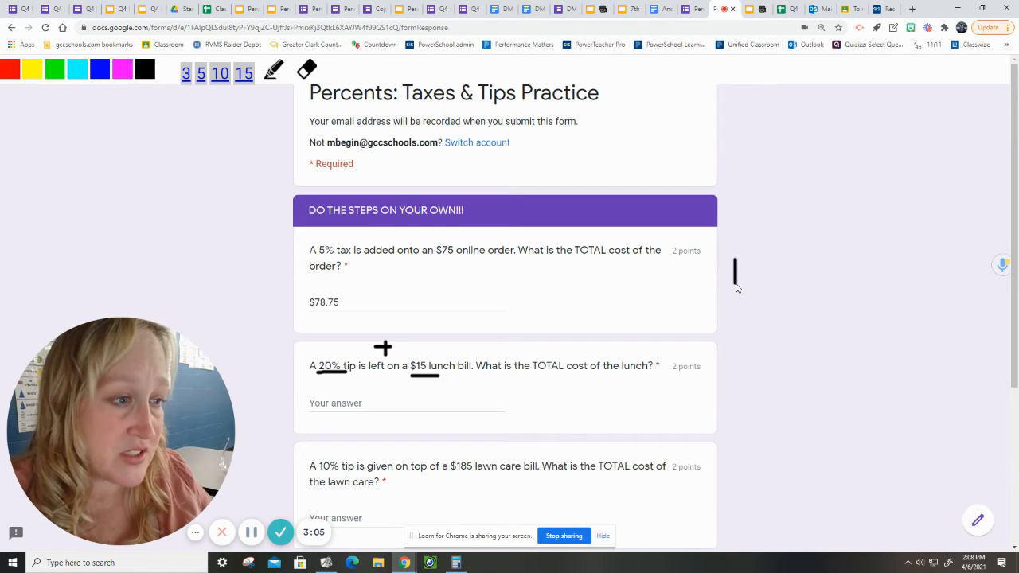
mouse_move(753, 257)
mouse_down()
mouse_move(743, 270)
mouse_move(757, 283)
mouse_move(746, 286)
mouse_up()
click(770, 272)
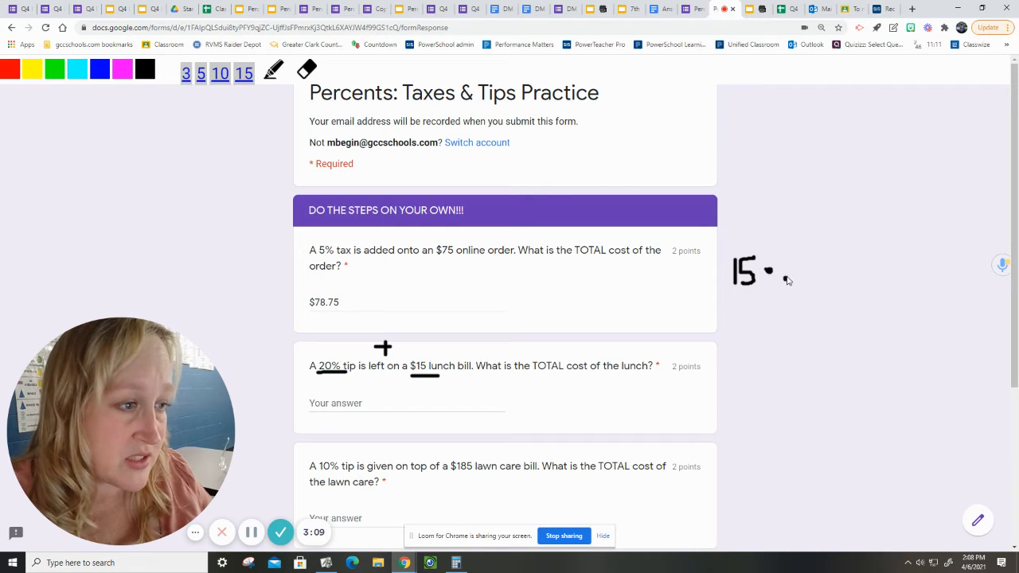
click(785, 277)
mouse_move(794, 259)
mouse_down()
mouse_move(819, 285)
mouse_move(817, 256)
mouse_move(875, 276)
mouse_up()
mouse_move(900, 243)
mouse_down()
mouse_move(901, 268)
mouse_move(929, 269)
mouse_move(916, 246)
mouse_up()
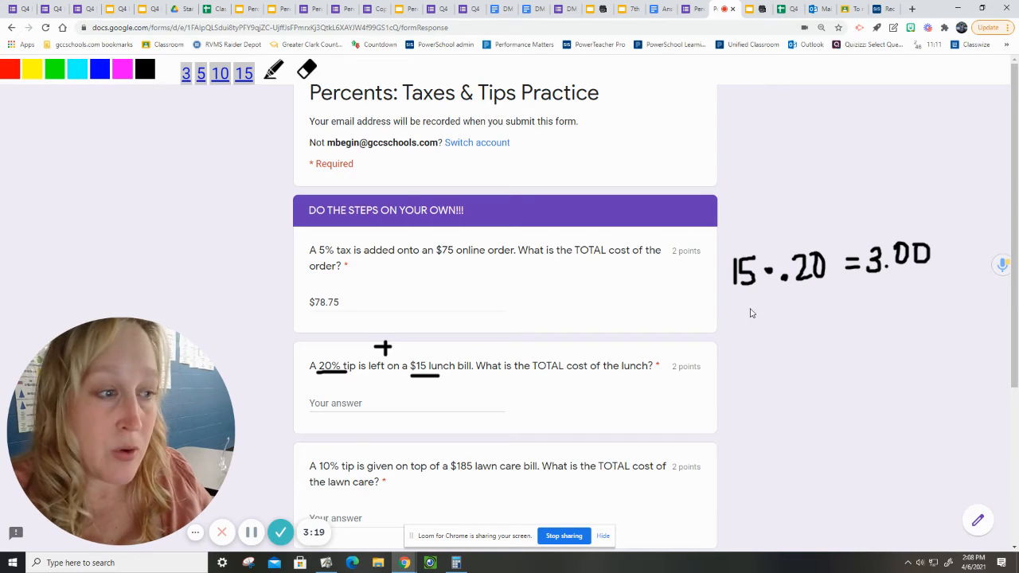
Step: Write 15.00 + 3.00 below with a sum line for the addition
mouse_move(750, 302)
mouse_down()
mouse_move(752, 335)
mouse_move(830, 327)
mouse_up()
drag(769, 348, 781, 353)
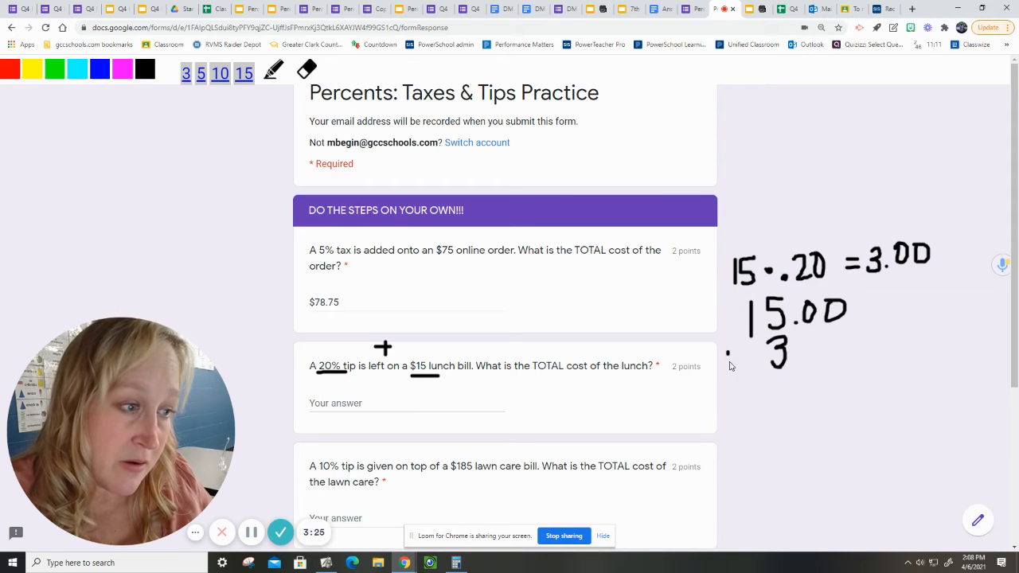
mouse_move(723, 376)
mouse_down()
mouse_move(836, 368)
mouse_move(821, 366)
mouse_move(844, 355)
mouse_up()
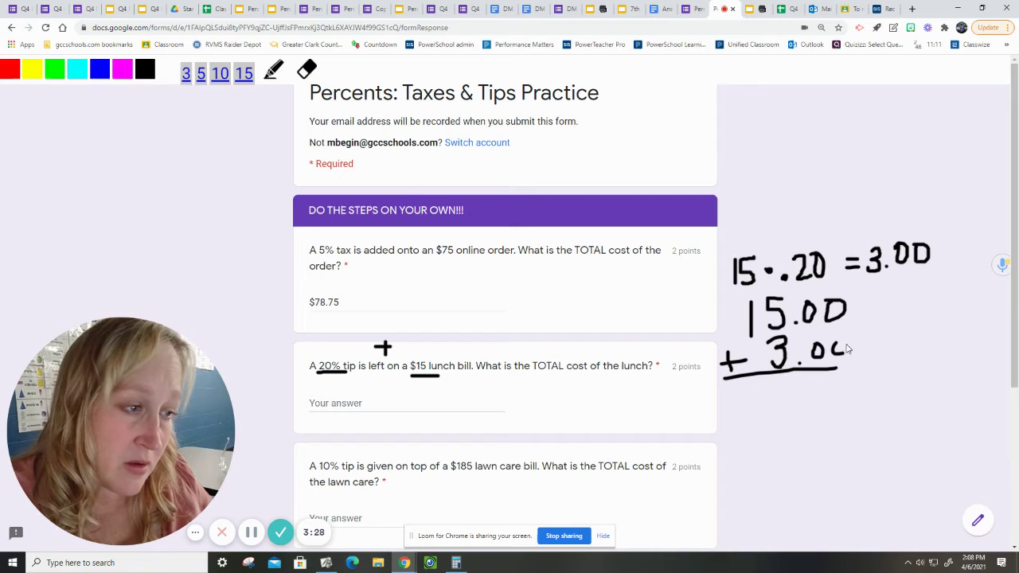
Step: Hide the working and enter $18.00 in the lunch question's answer box
click(894, 29)
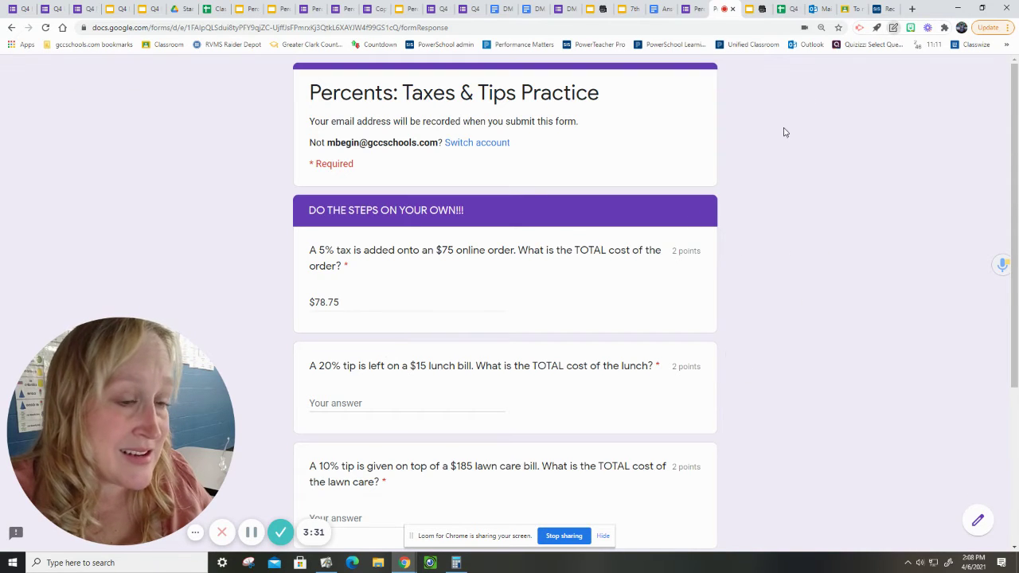
click(366, 402)
text($1)
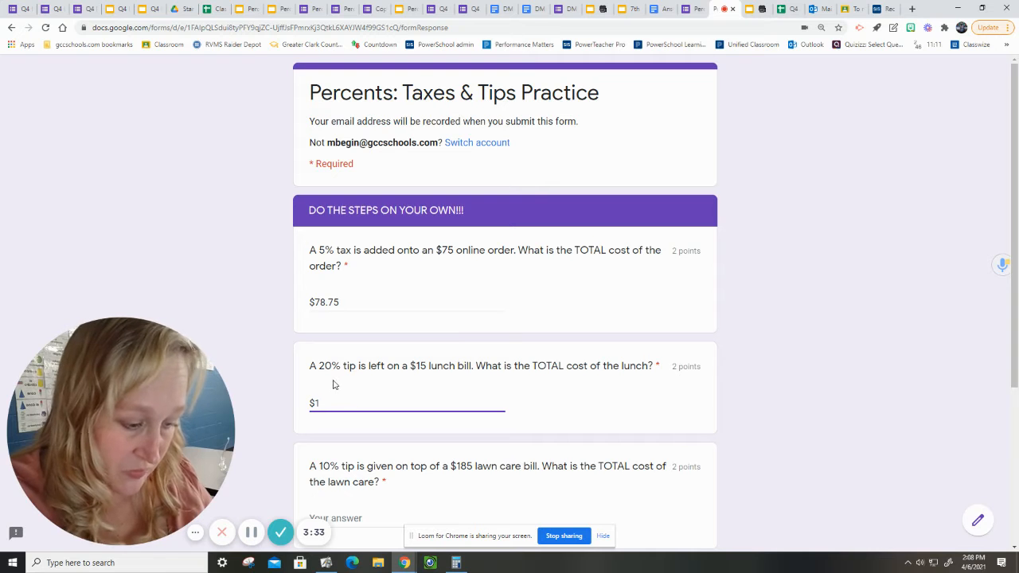
text(8.00)
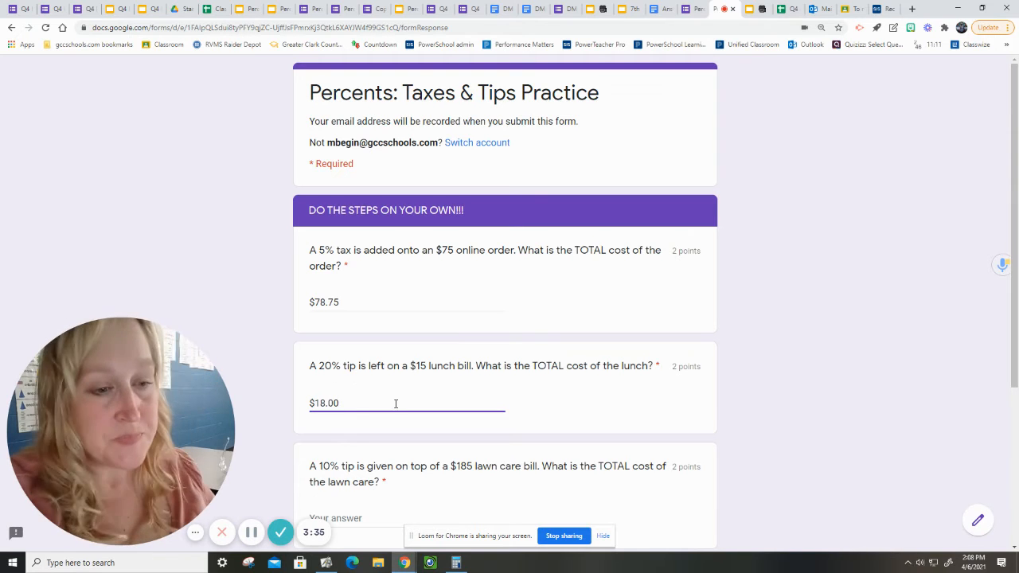
scroll(446, 382, down, 3)
scroll(408, 412, down, 3)
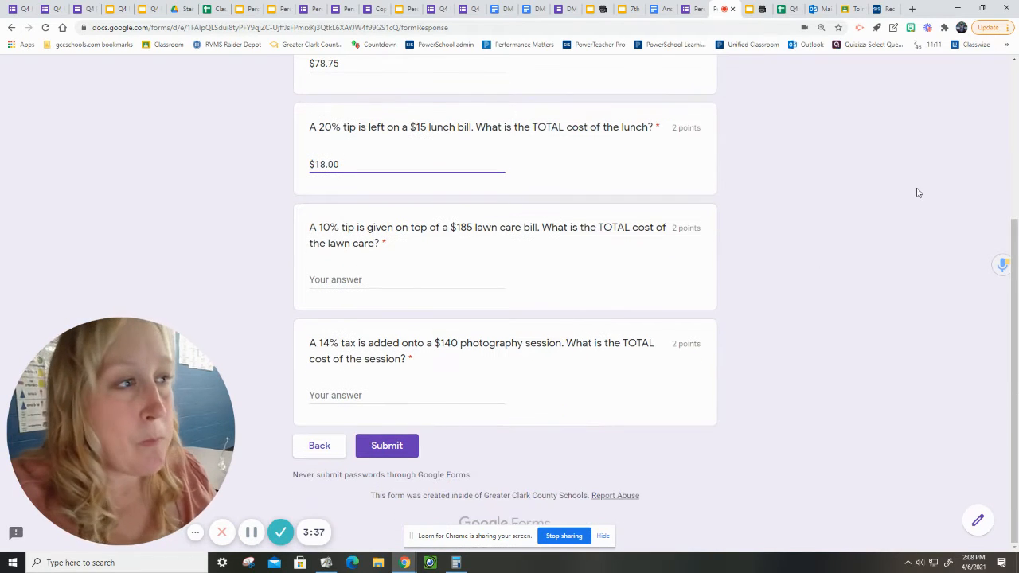
Step: Turn the drawing layer on, underline 10% tip, and write 185 · .10 = 18.50
click(894, 28)
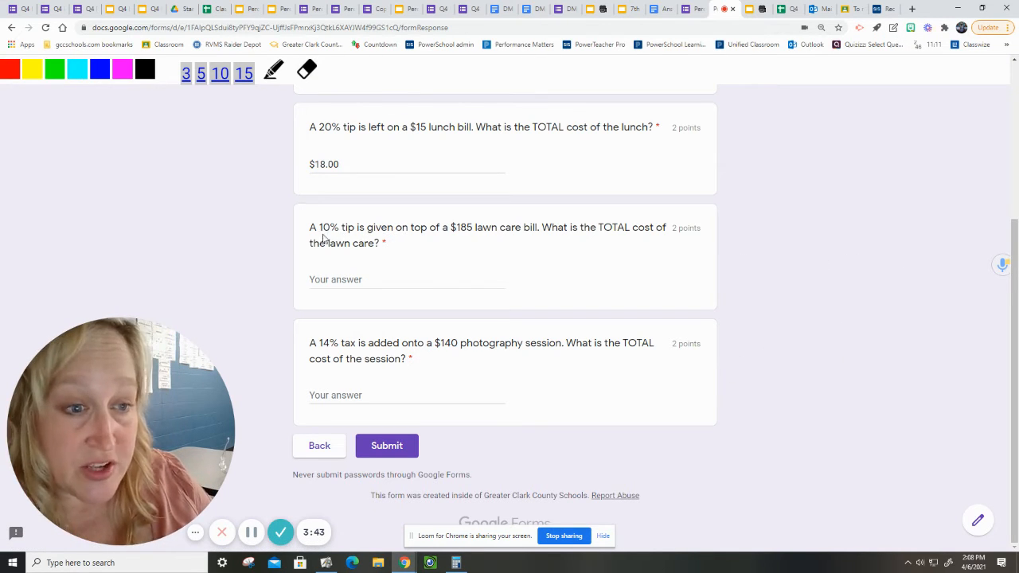
drag(320, 234, 354, 235)
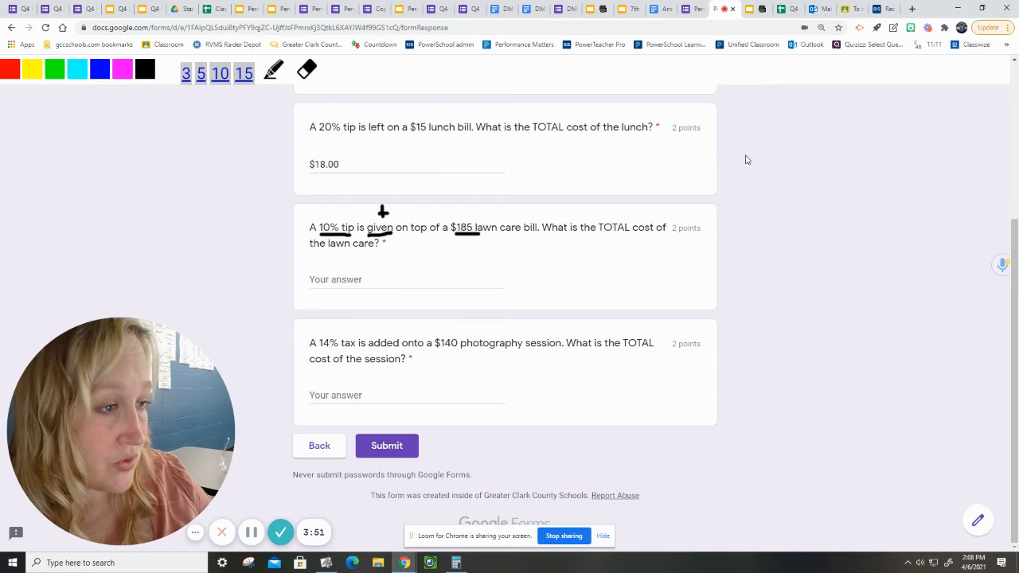
mouse_move(745, 156)
mouse_down()
mouse_move(739, 191)
mouse_move(772, 196)
mouse_move(803, 183)
mouse_up()
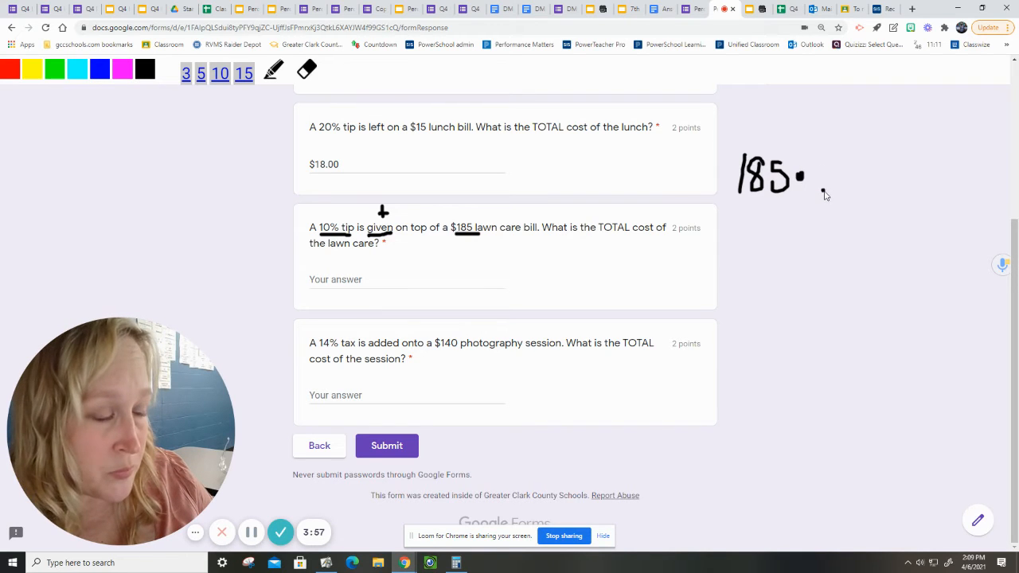
mouse_move(849, 162)
mouse_down()
mouse_move(855, 186)
mouse_move(886, 166)
mouse_move(908, 199)
mouse_up()
drag(928, 157, 927, 195)
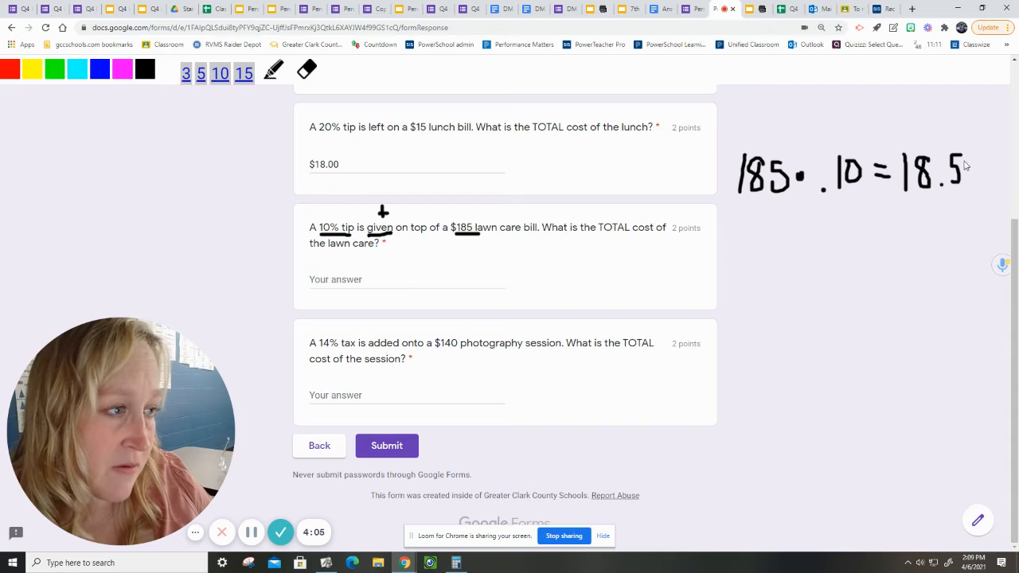
mouse_move(979, 159)
mouse_down()
mouse_move(981, 187)
mouse_move(982, 156)
mouse_up()
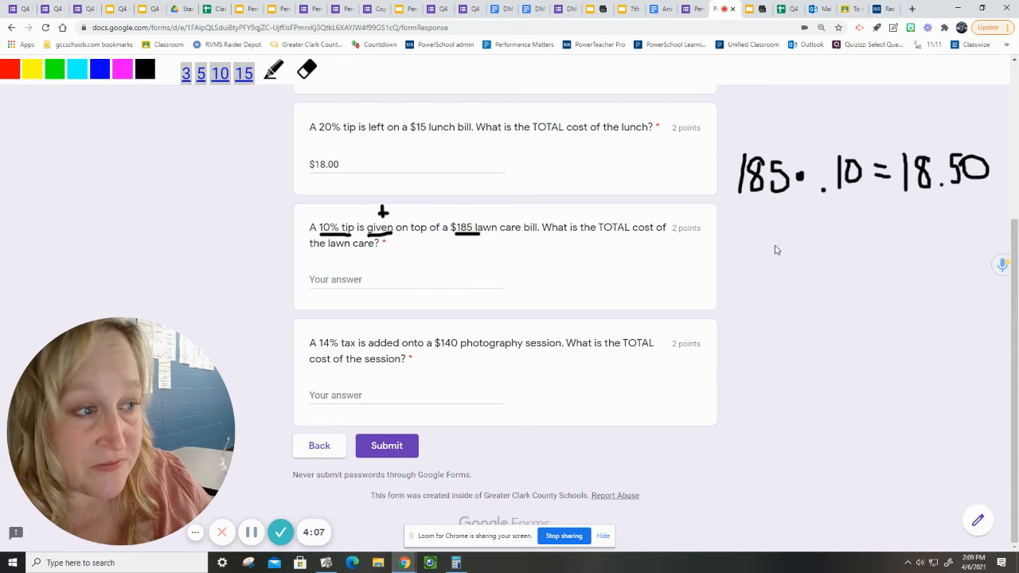
Step: Write 185.00 + 18.50 = 193.50 below the equation for the lawn care total
mouse_move(774, 244)
mouse_down()
mouse_move(774, 278)
mouse_move(800, 275)
mouse_move(838, 243)
mouse_move(819, 275)
mouse_up()
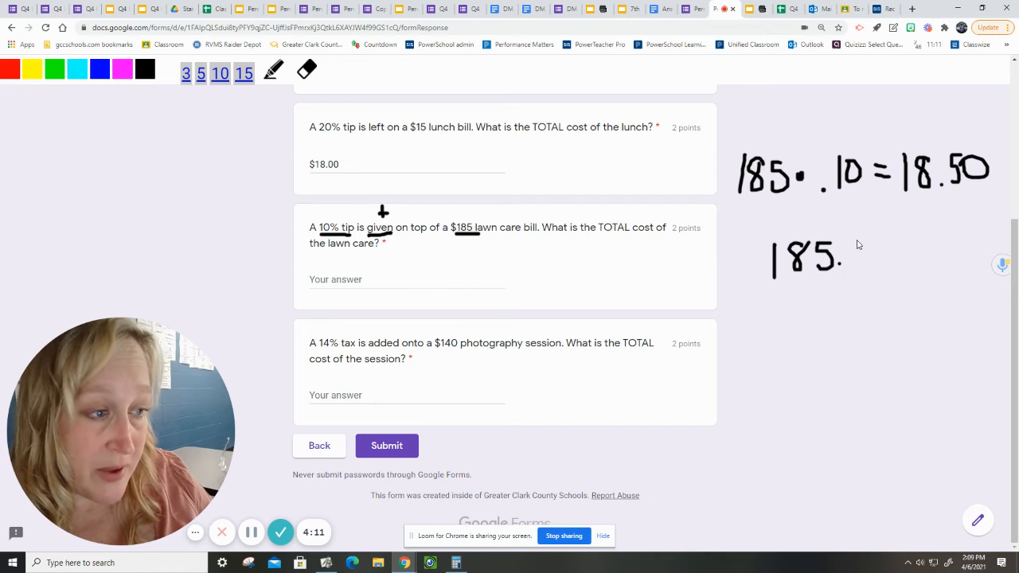
mouse_move(860, 242)
mouse_down()
mouse_move(862, 275)
mouse_move(865, 242)
mouse_move(887, 239)
mouse_up()
mouse_move(804, 279)
mouse_down()
mouse_move(806, 311)
mouse_move(825, 288)
mouse_move(860, 296)
mouse_move(881, 274)
mouse_move(756, 317)
mouse_up()
drag(750, 305, 779, 303)
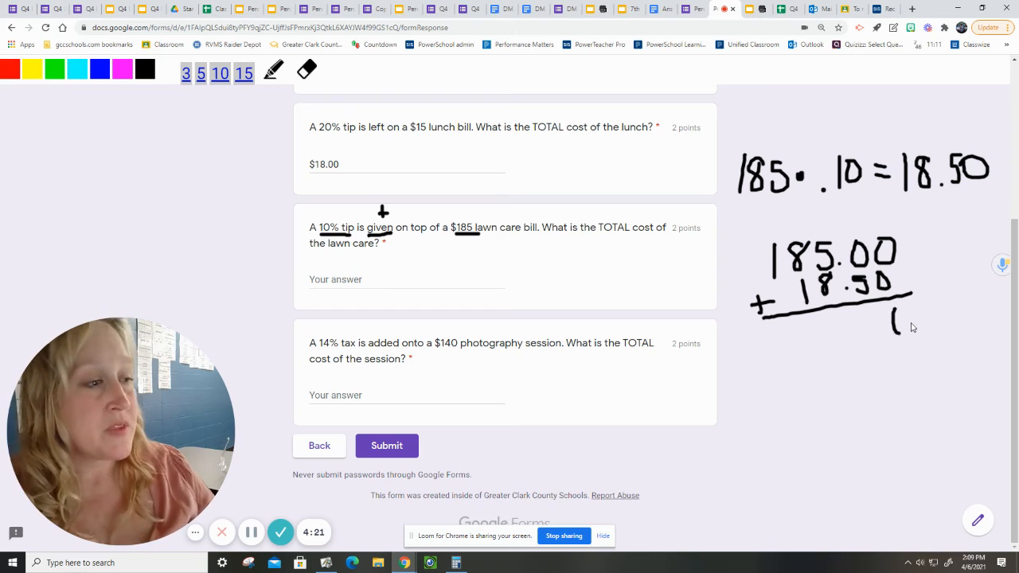
mouse_move(900, 309)
mouse_down()
mouse_move(867, 338)
mouse_move(836, 316)
mouse_move(821, 333)
mouse_up()
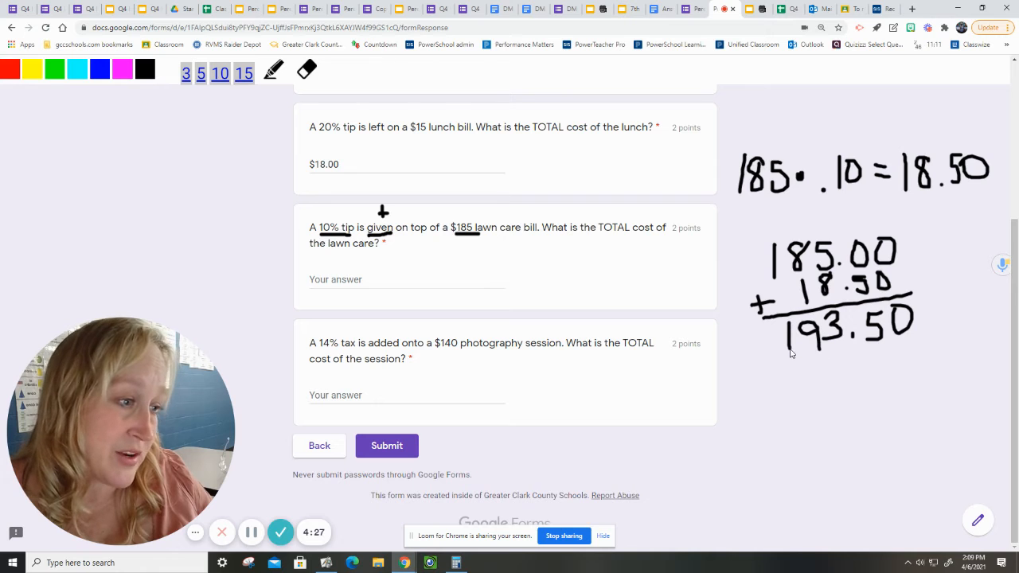
Step: Hide the working, select the lawn care answer field, and switch to the quiz's editor tab
click(895, 32)
click(343, 280)
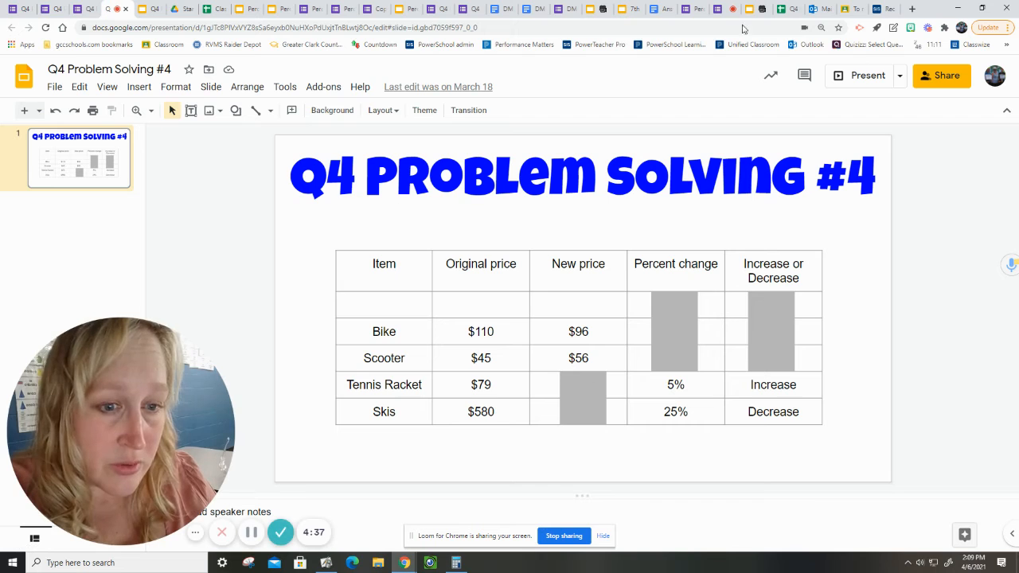
click(693, 9)
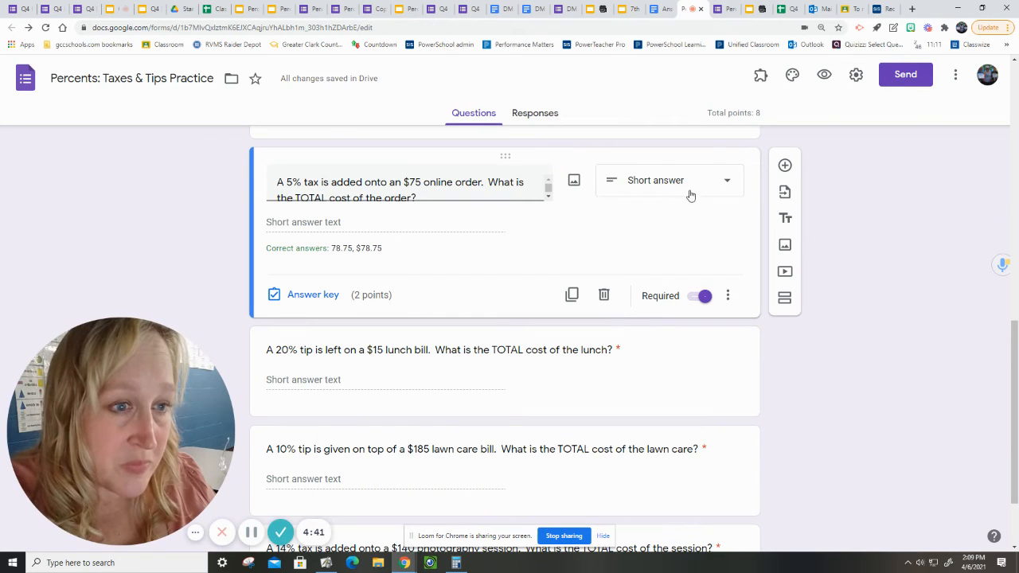
Step: Return to the quiz, check the working, and enter $193.50 for the lawn care question
click(725, 9)
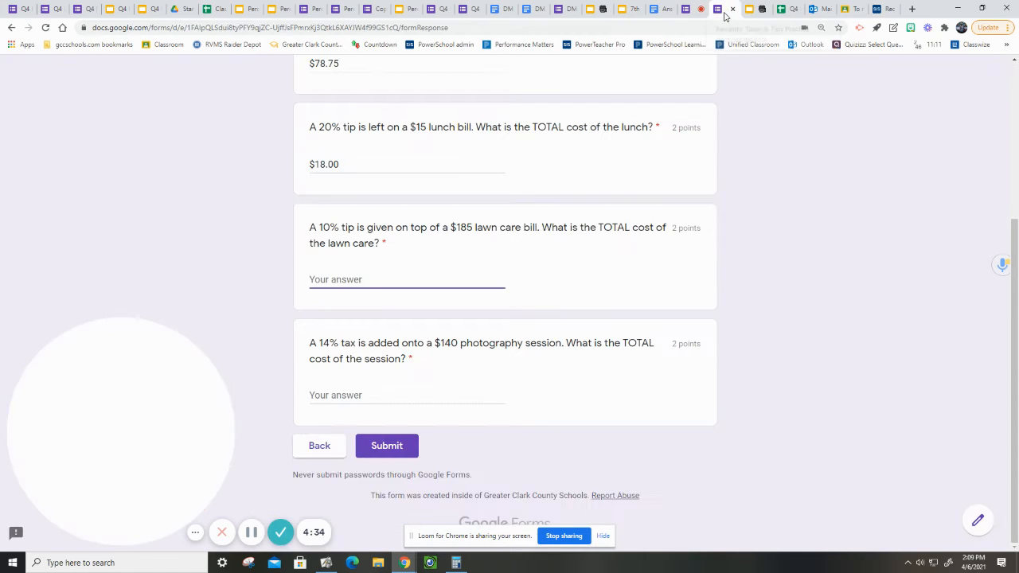
click(561, 314)
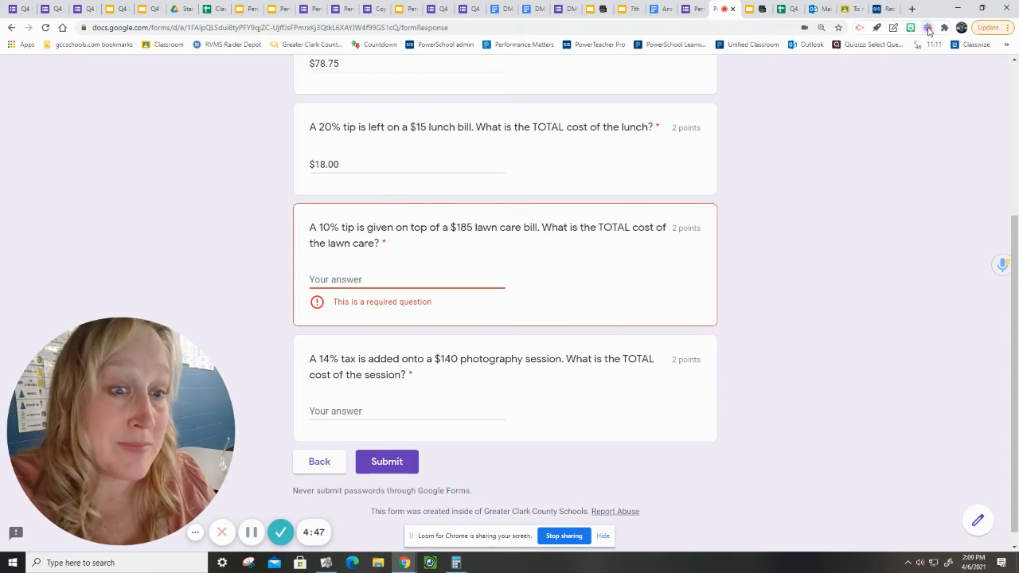
click(894, 28)
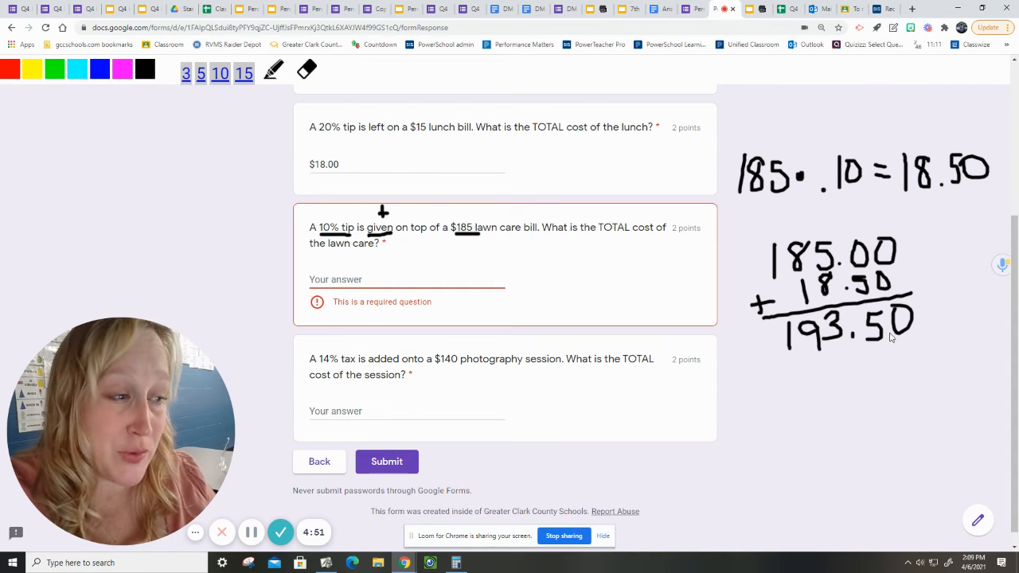
key(Escape)
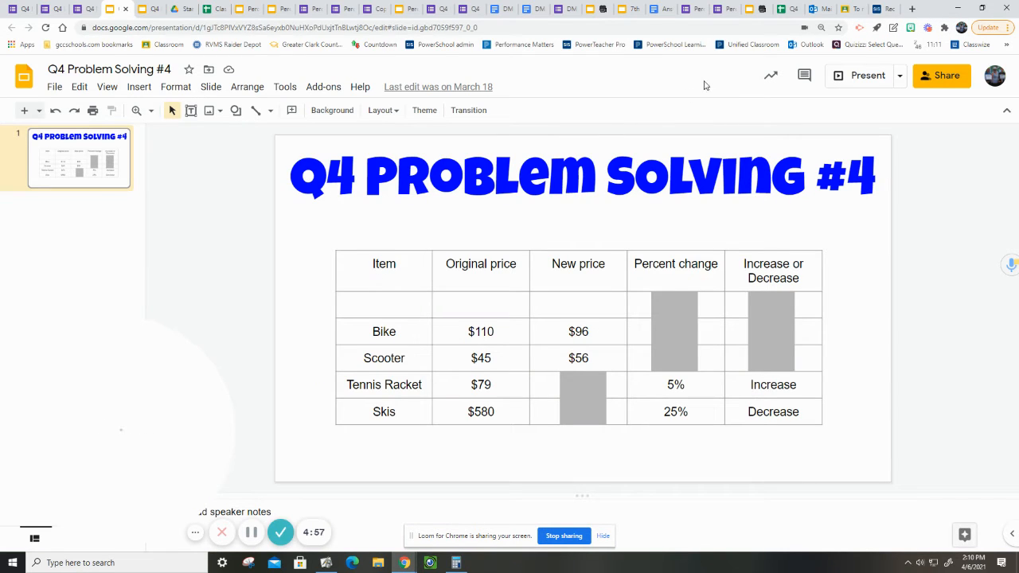
click(723, 9)
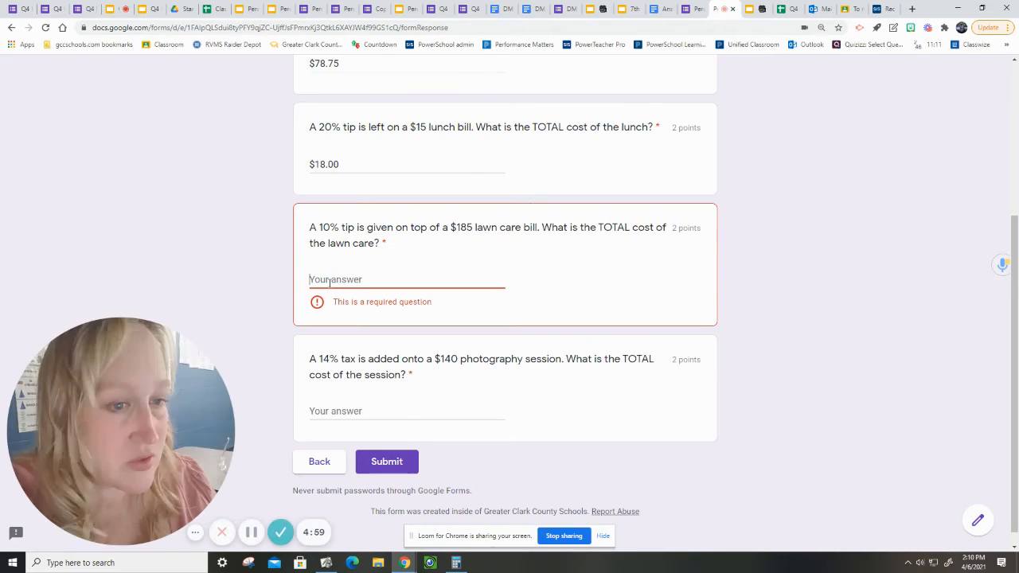
text($)
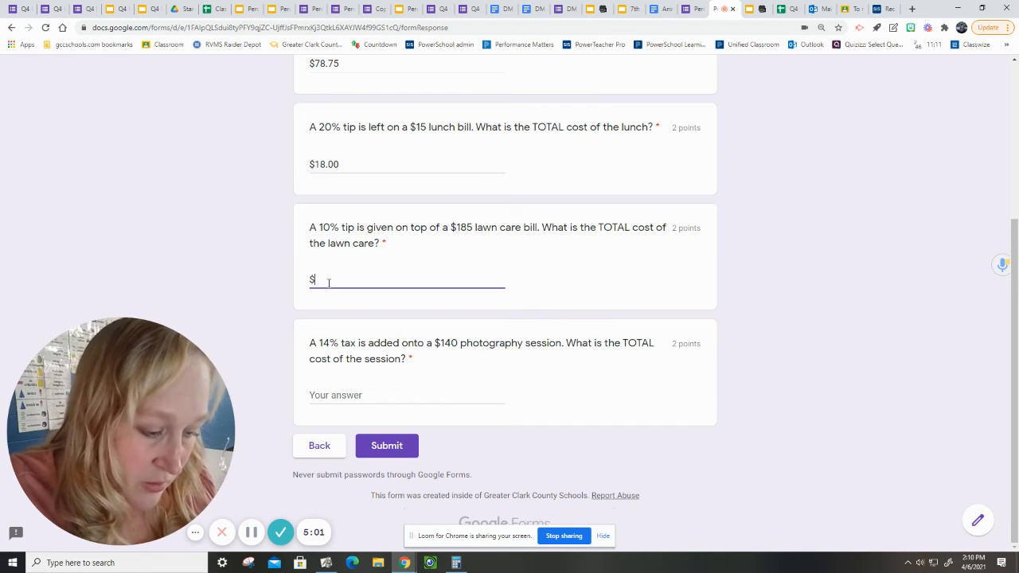
text(193)
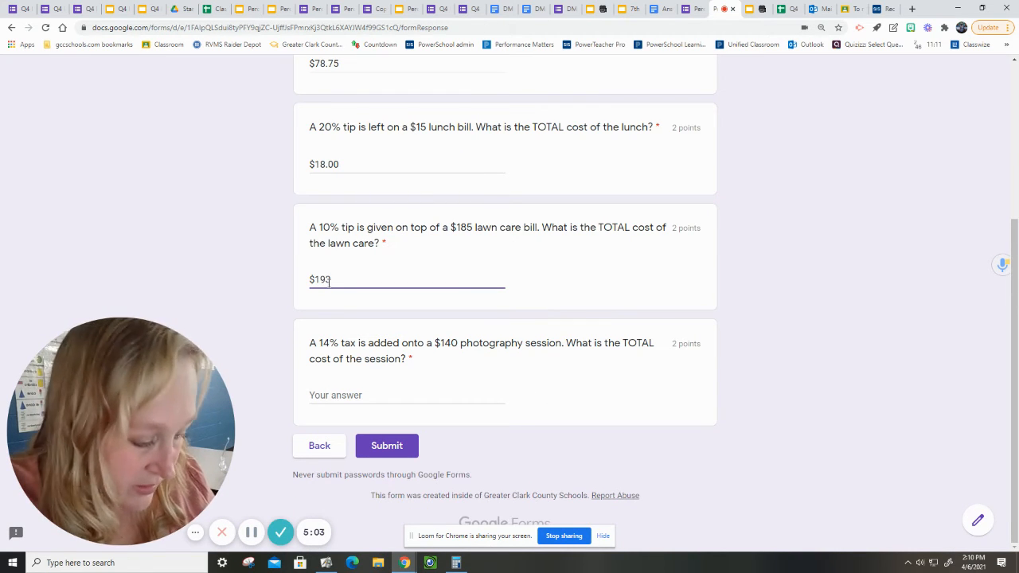
text(.50)
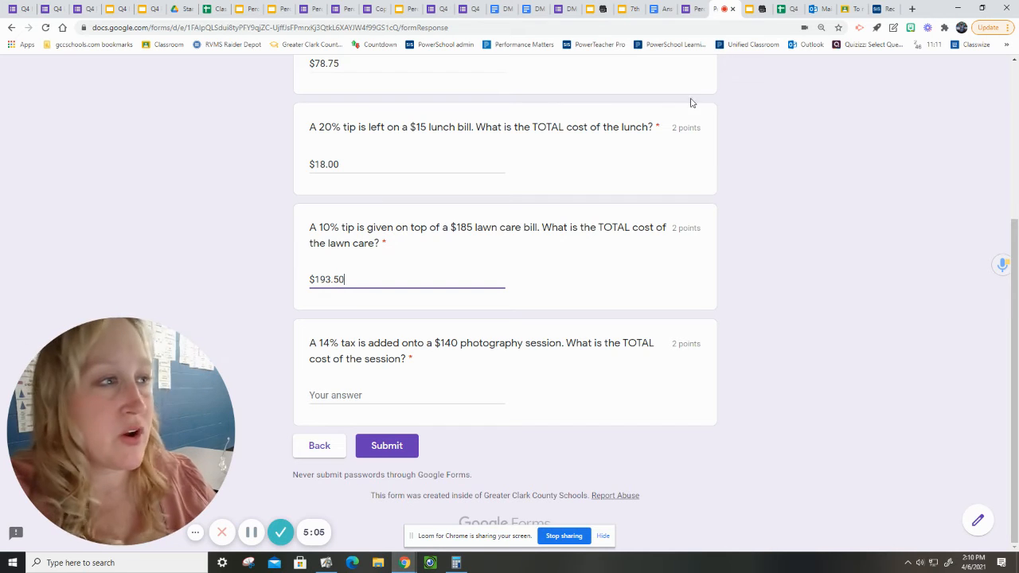
Step: Turn the drawing layer back on and clear all handwritten working from the page
click(894, 27)
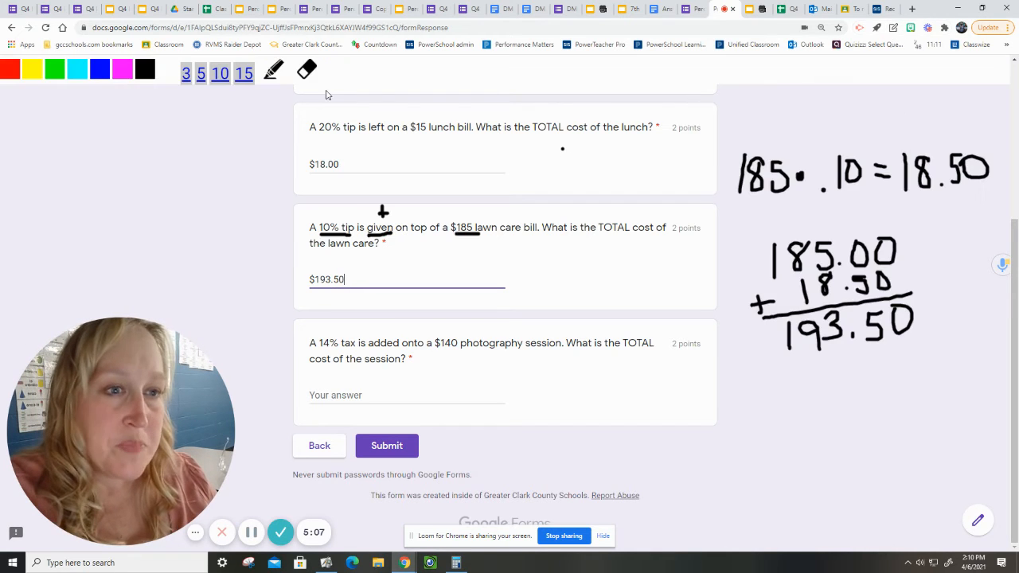
click(306, 72)
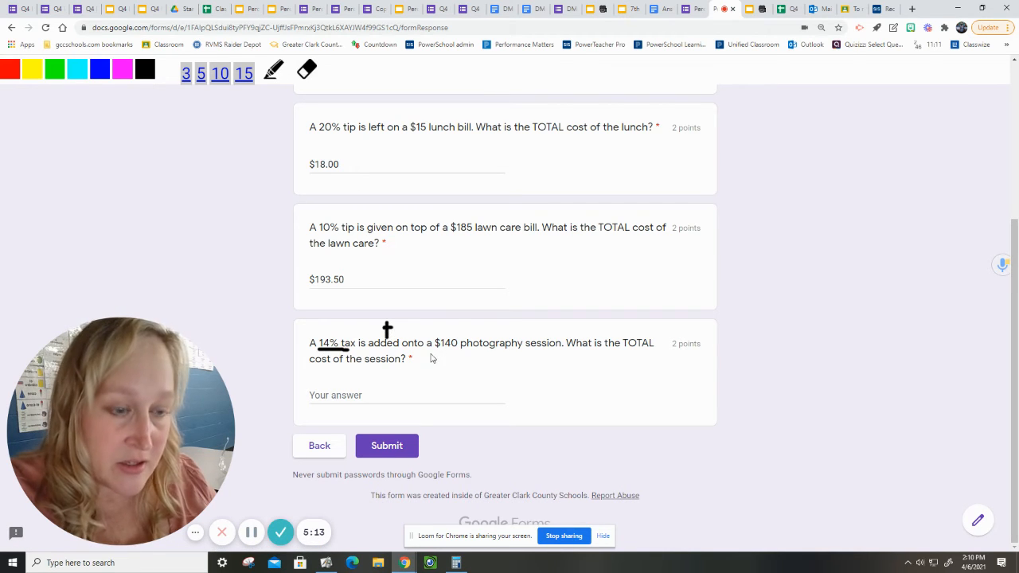
Step: Underline $140 in the photography question and handwrite '140 · .14 =' beside it
drag(433, 349, 482, 348)
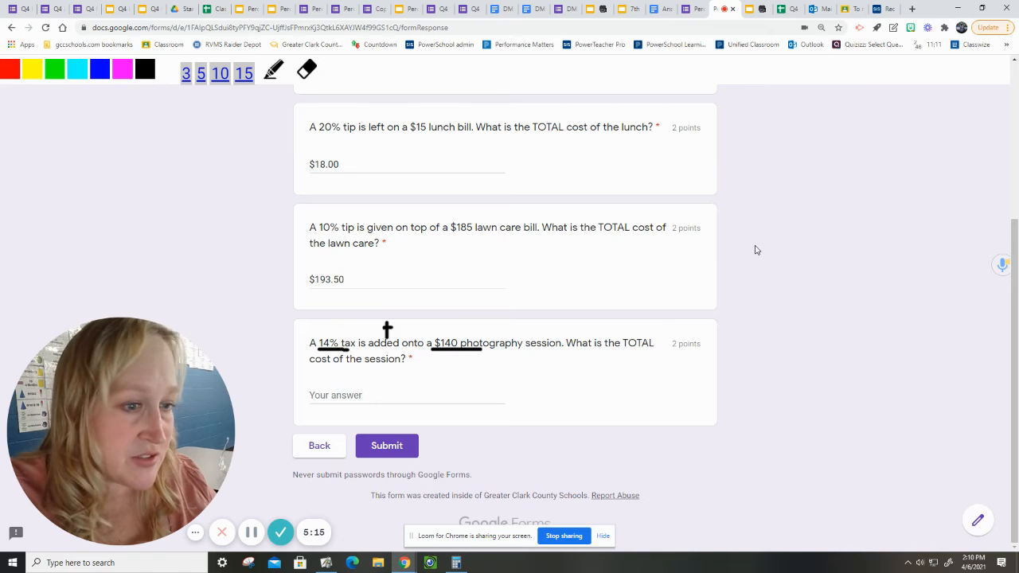
mouse_move(767, 248)
mouse_down()
mouse_move(792, 270)
mouse_move(782, 291)
mouse_move(796, 251)
mouse_up()
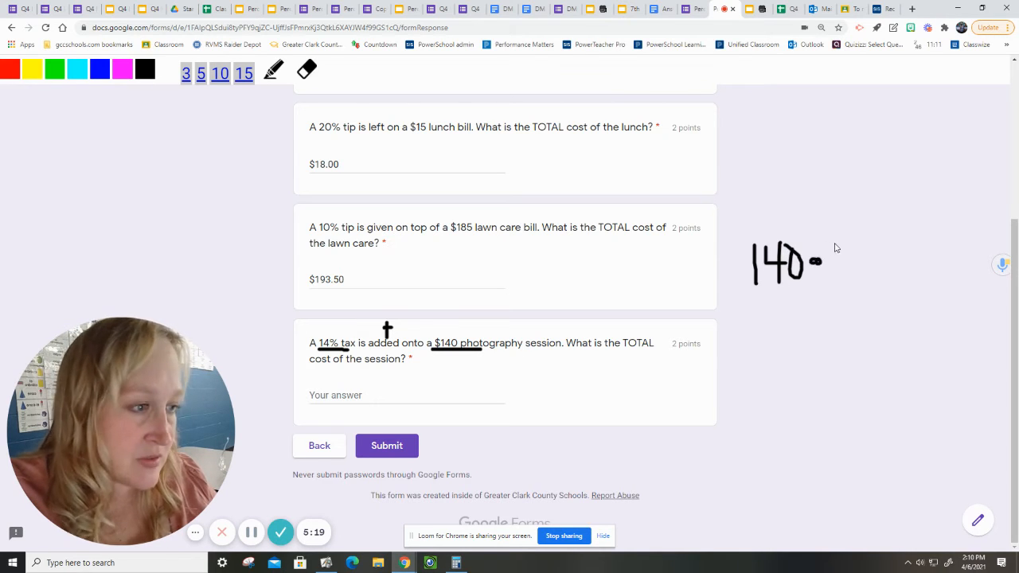
mouse_move(848, 240)
mouse_down()
mouse_move(849, 256)
mouse_move(876, 255)
mouse_up()
mouse_move(859, 242)
mouse_down()
mouse_move(858, 263)
mouse_move(890, 247)
mouse_move(894, 256)
mouse_up()
Step: Make a first calculator attempt at 140 × .14, getting a wrong result, and hide the calculator
click(457, 563)
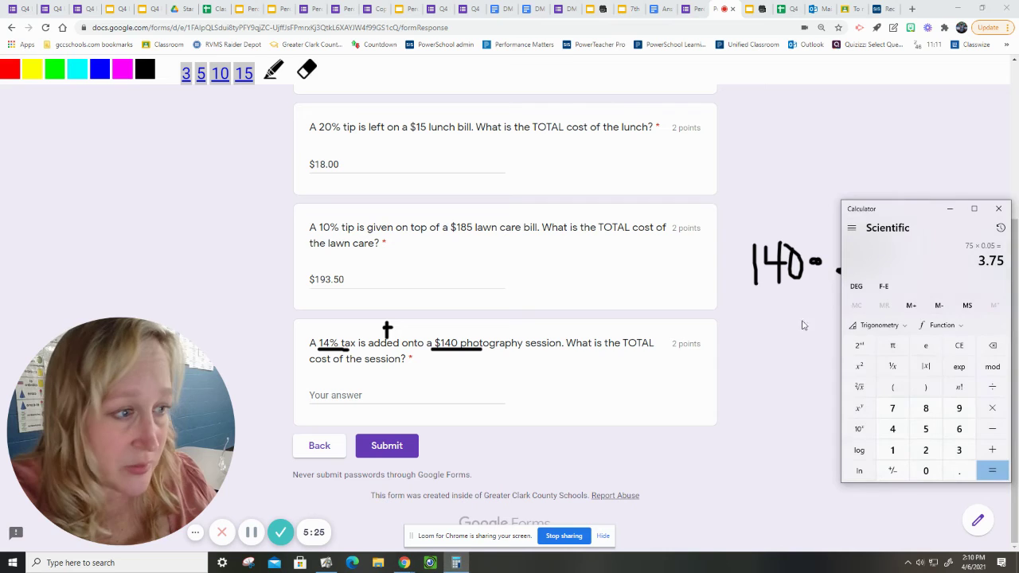
click(892, 430)
click(892, 450)
click(926, 471)
click(993, 408)
click(958, 470)
click(892, 450)
click(893, 430)
click(993, 470)
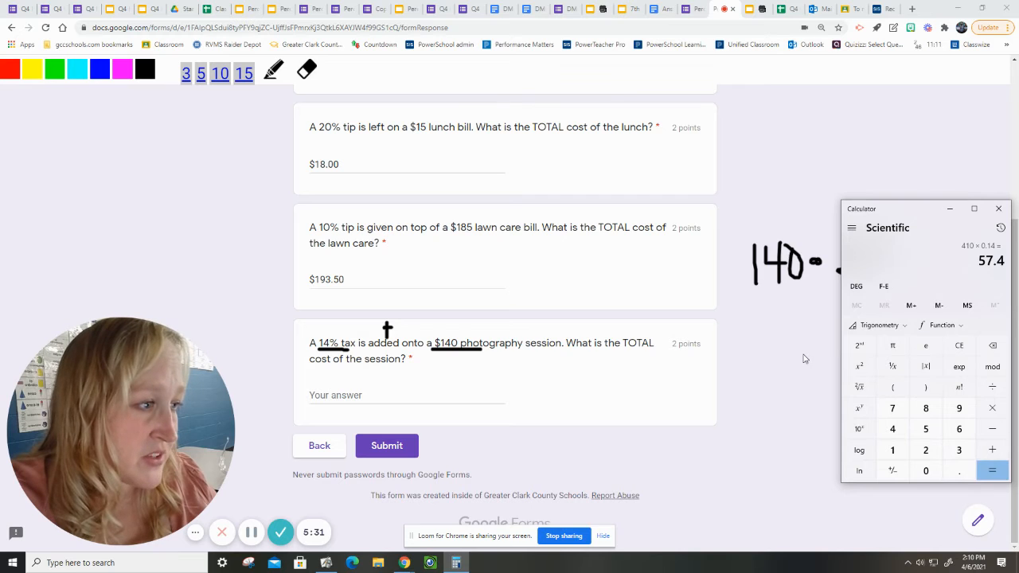
click(950, 209)
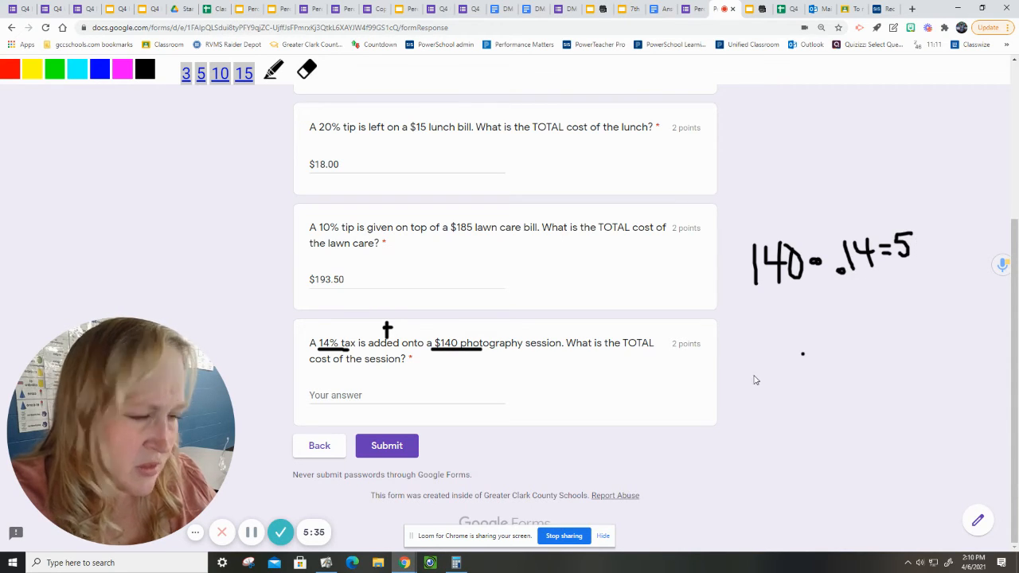
Step: Clear the calculator and recompute 140 × .14 = 19.6 as the tax
click(456, 563)
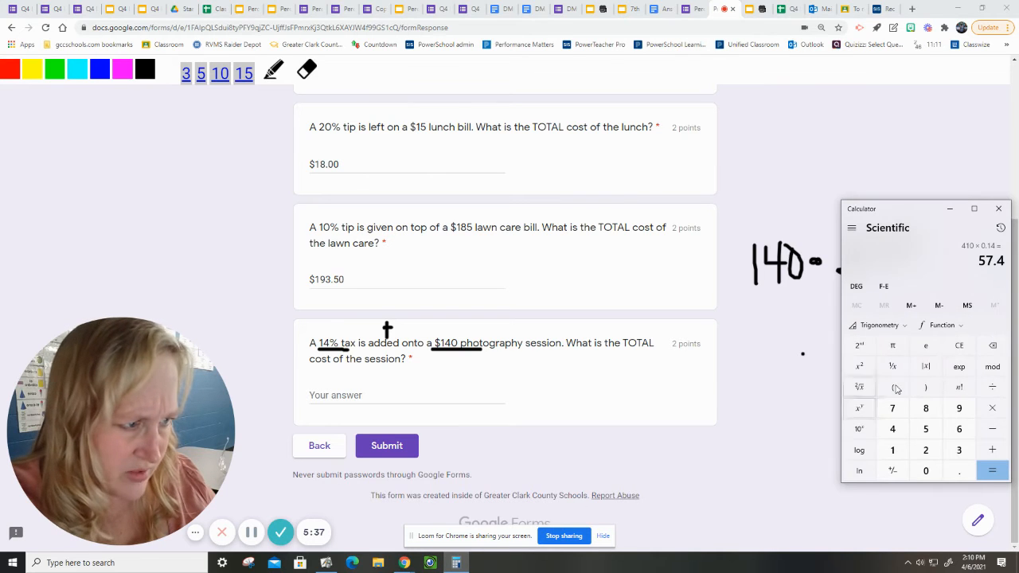
click(960, 345)
click(893, 451)
click(893, 429)
click(926, 472)
click(993, 408)
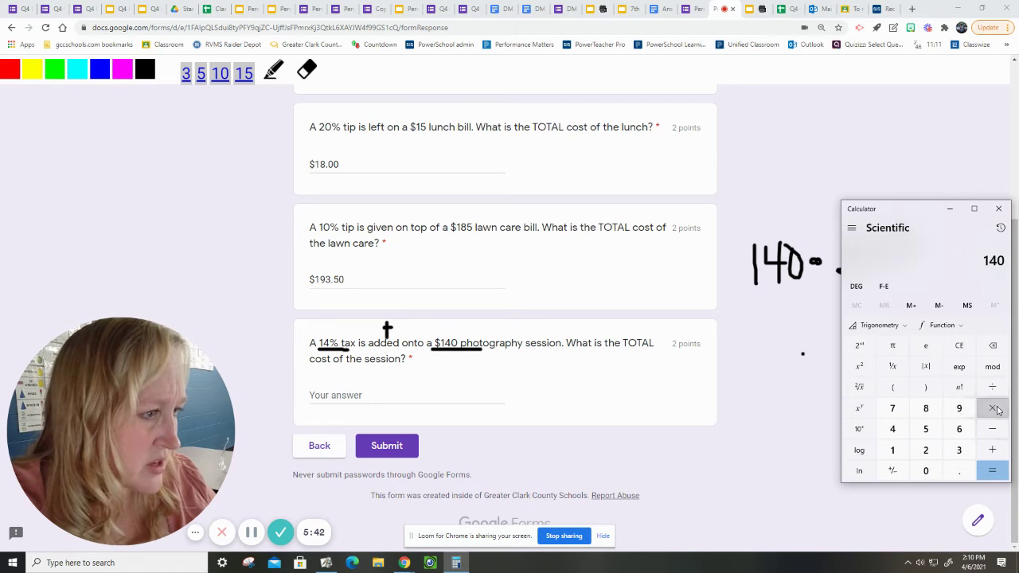
click(959, 471)
click(892, 451)
click(893, 429)
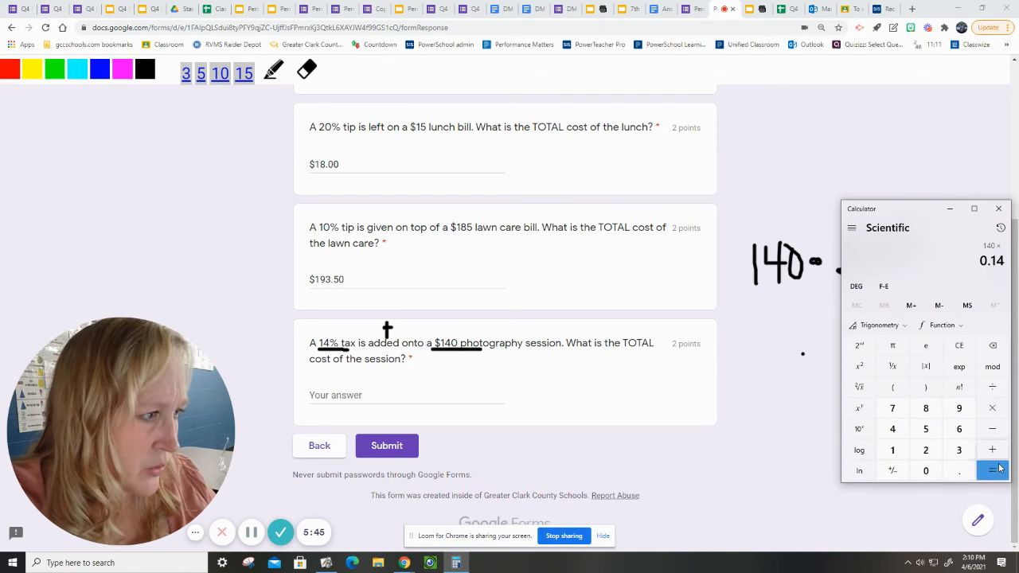
click(993, 473)
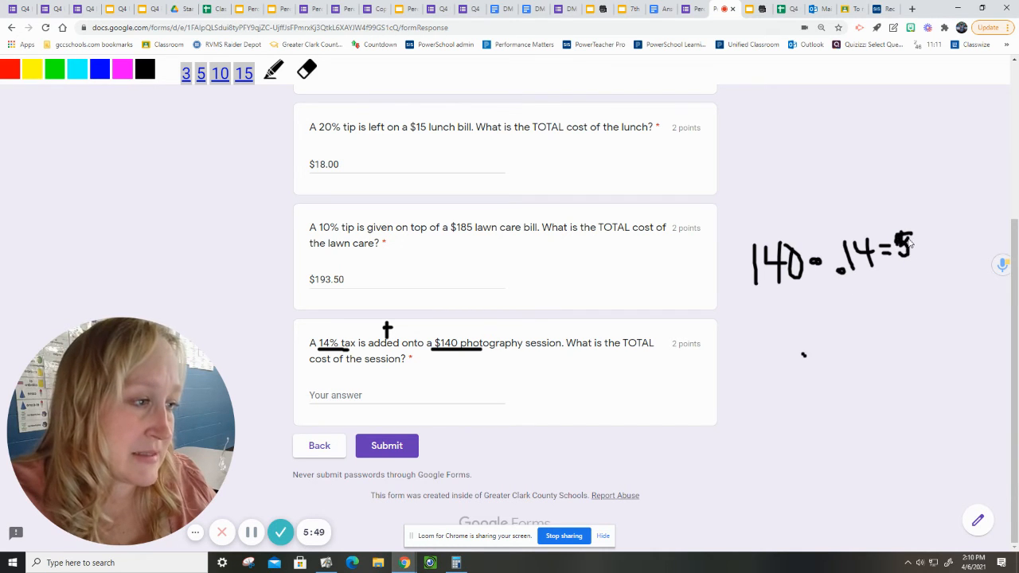
Step: Handwrite the tax $19.60, then write 140.00 below to set up the addition
mouse_move(927, 227)
mouse_down()
mouse_move(928, 256)
mouse_move(976, 231)
mouse_up()
click(952, 248)
drag(785, 313, 785, 362)
drag(801, 317, 815, 371)
mouse_move(837, 328)
mouse_down()
mouse_move(840, 358)
mouse_move(868, 346)
mouse_move(886, 354)
mouse_up()
click(860, 355)
drag(900, 310, 903, 353)
Step: Write + 19.60 under 140.00 and the total 159.60 beneath the line
drag(747, 399, 812, 411)
mouse_move(841, 375)
mouse_down()
mouse_move(831, 382)
mouse_move(846, 405)
mouse_move(880, 390)
mouse_move(908, 394)
mouse_move(725, 438)
mouse_up()
mouse_move(924, 416)
mouse_down()
mouse_move(926, 454)
mouse_move(908, 454)
mouse_up()
mouse_move(858, 431)
mouse_down()
mouse_move(872, 454)
mouse_move(828, 475)
mouse_up()
drag(797, 437, 796, 476)
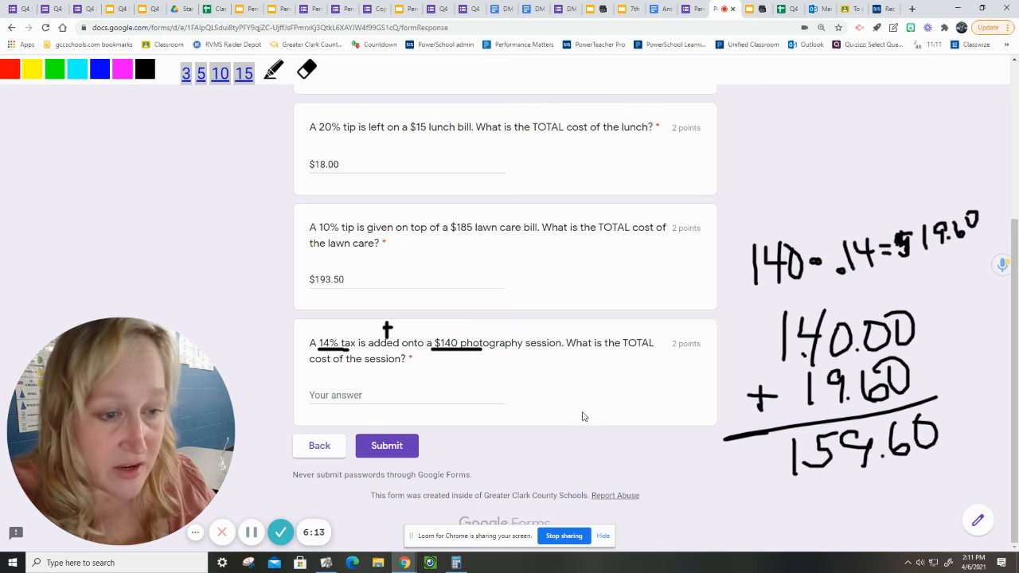
Step: Hide the working and enter $159.60 in the photography answer field, checking the form editor briefly
key(Escape)
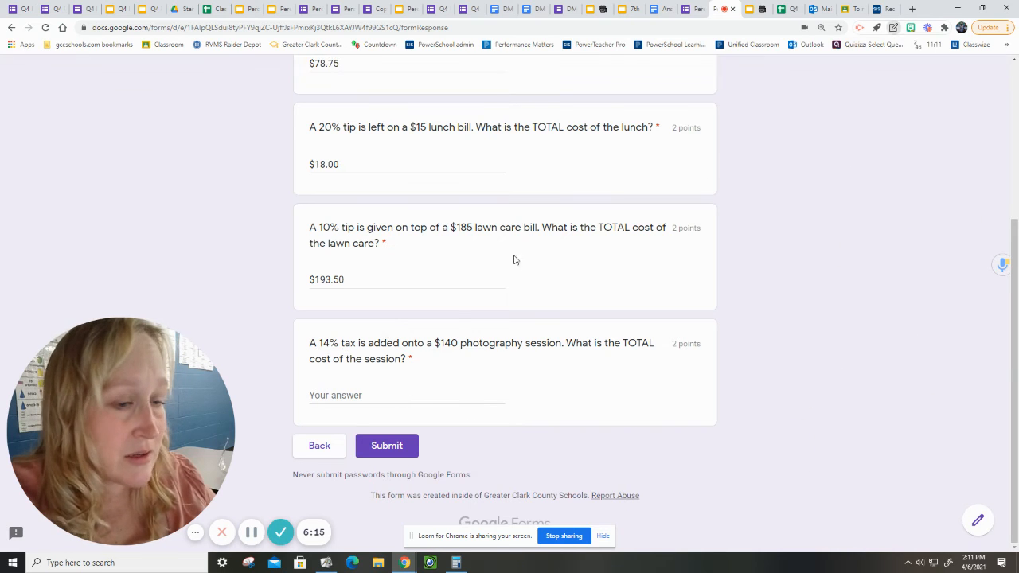
click(403, 392)
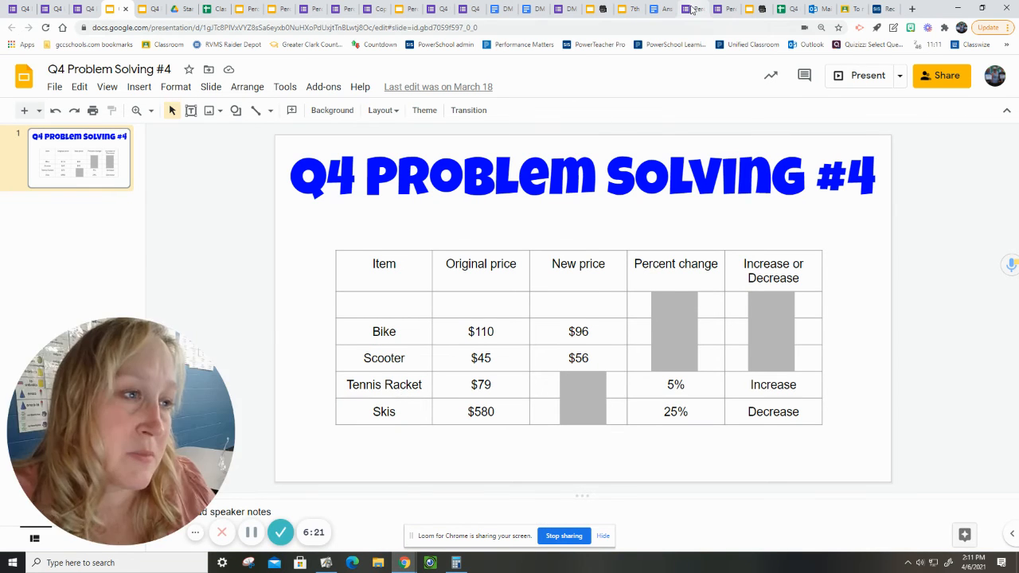
click(692, 9)
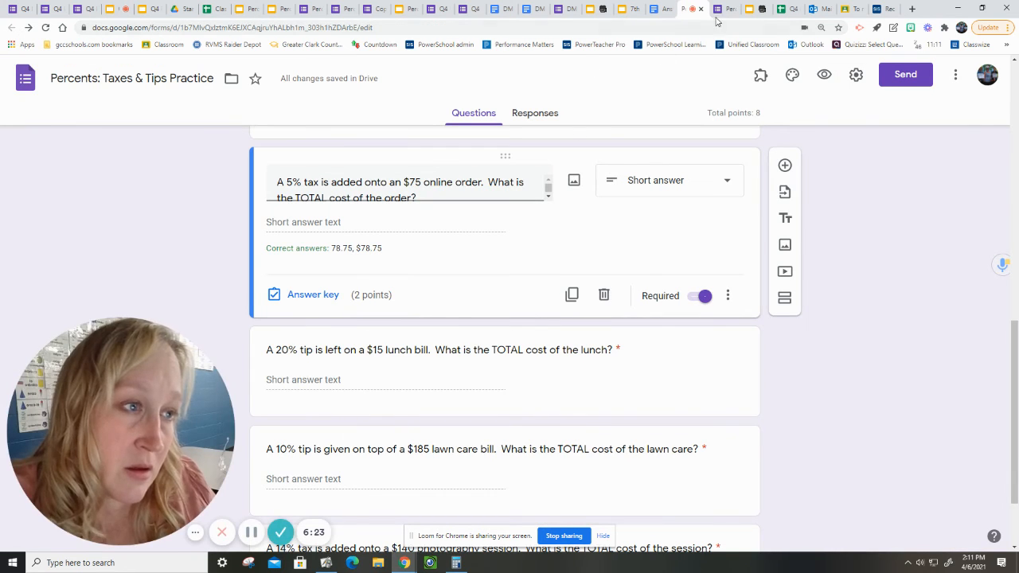
click(724, 9)
click(323, 394)
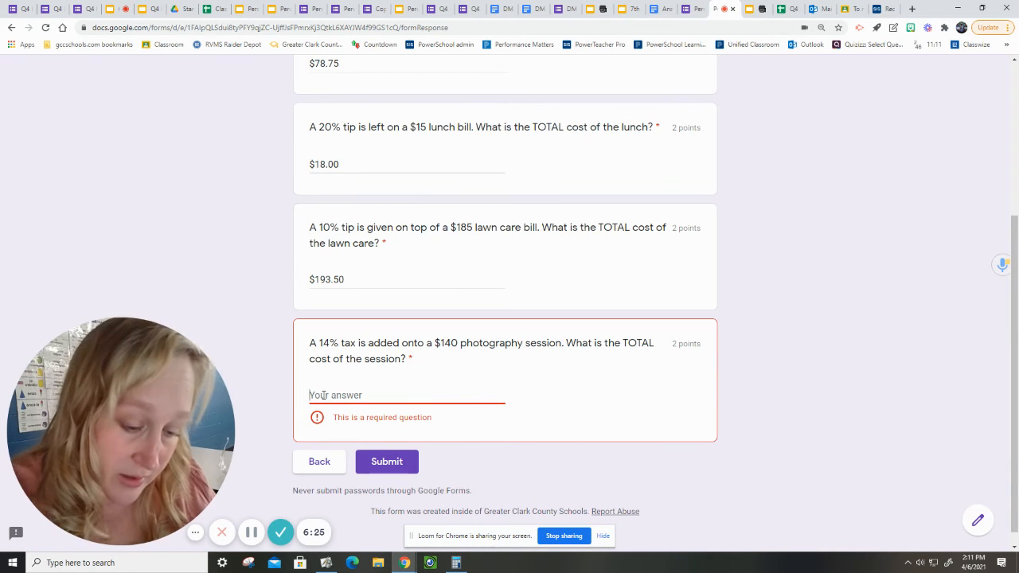
text($)
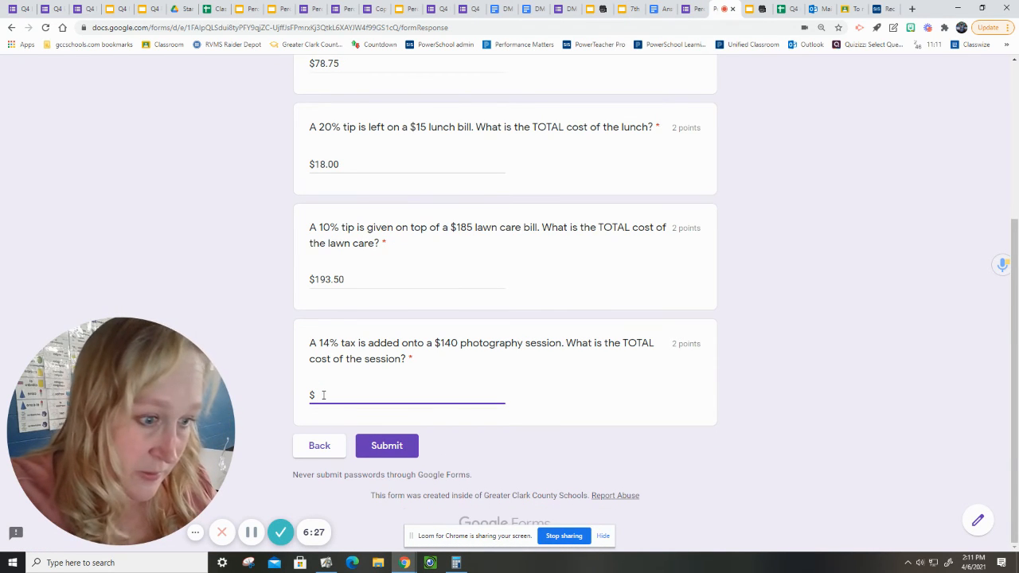
key(BackSpace)
text(159)
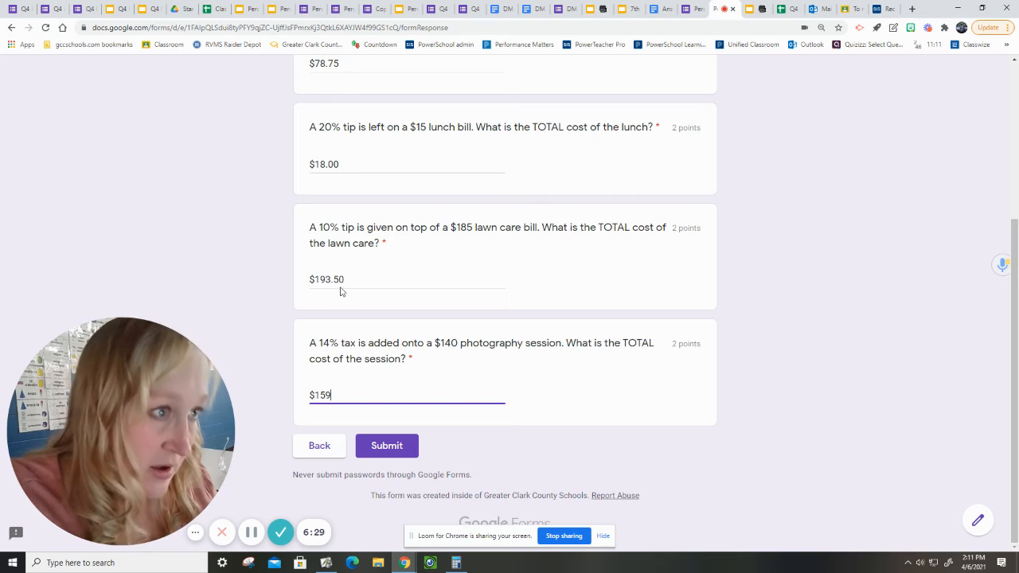
Step: Bring back the handwritten working and return to the quiz after checking the editor
click(894, 31)
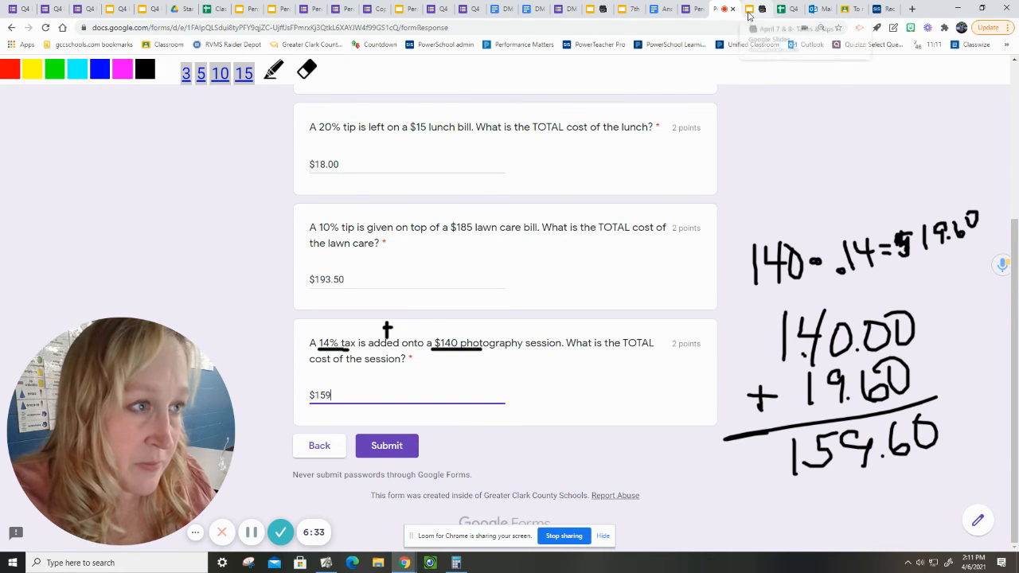
click(691, 10)
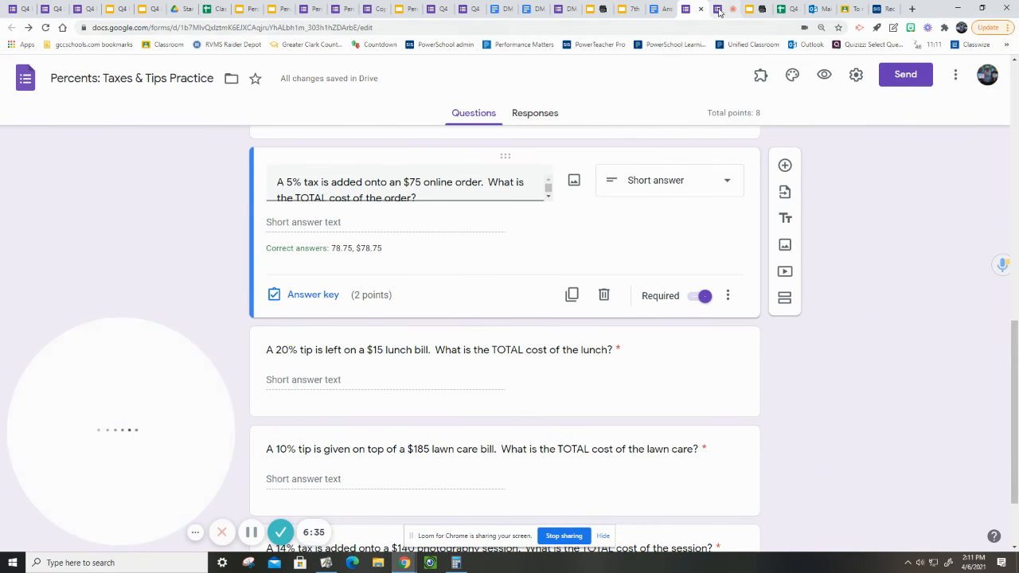
click(723, 9)
text($159.)
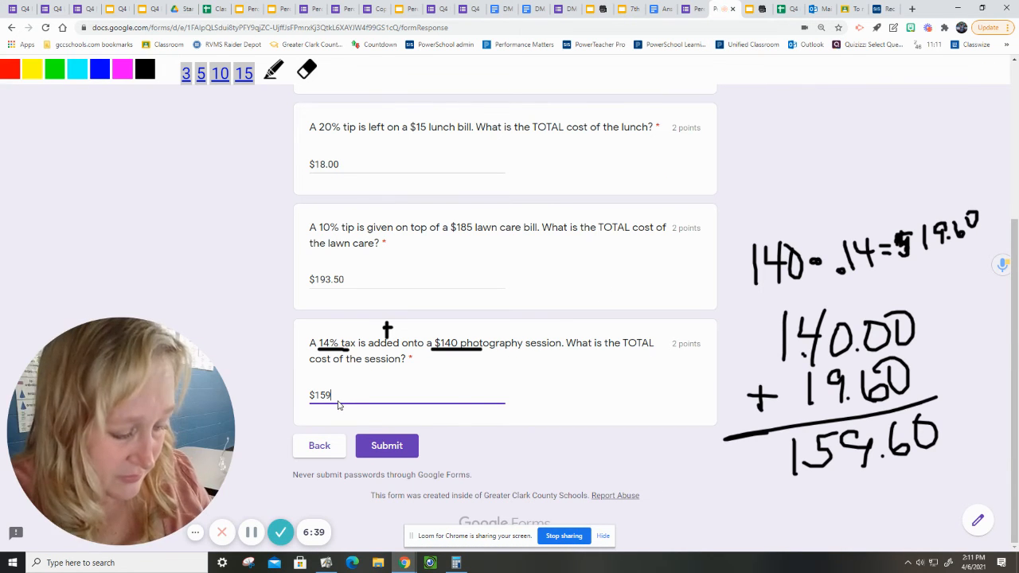
text(60)
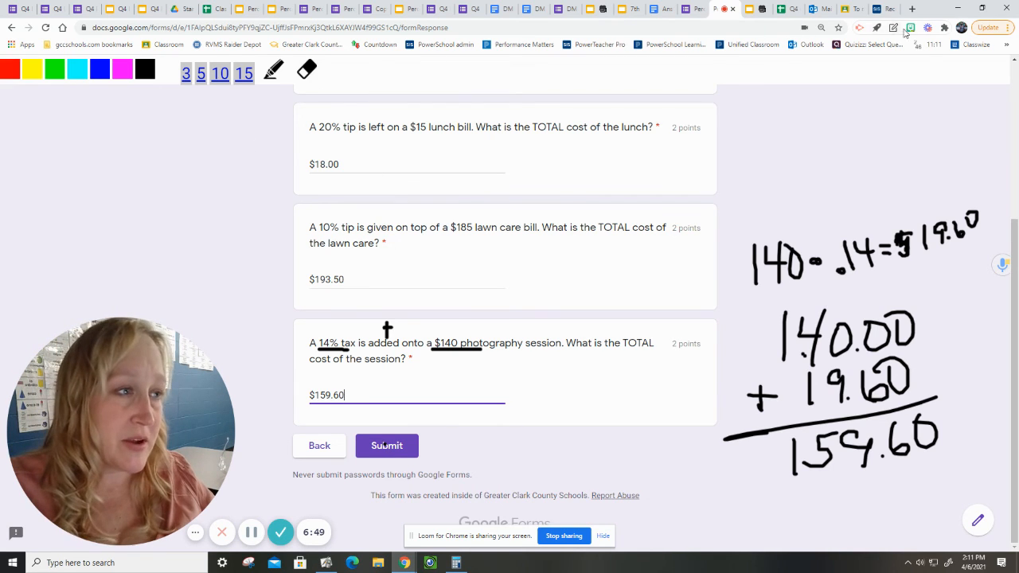
Step: Submit the quiz and view the 4/8 score with the marked answers
click(898, 29)
click(387, 445)
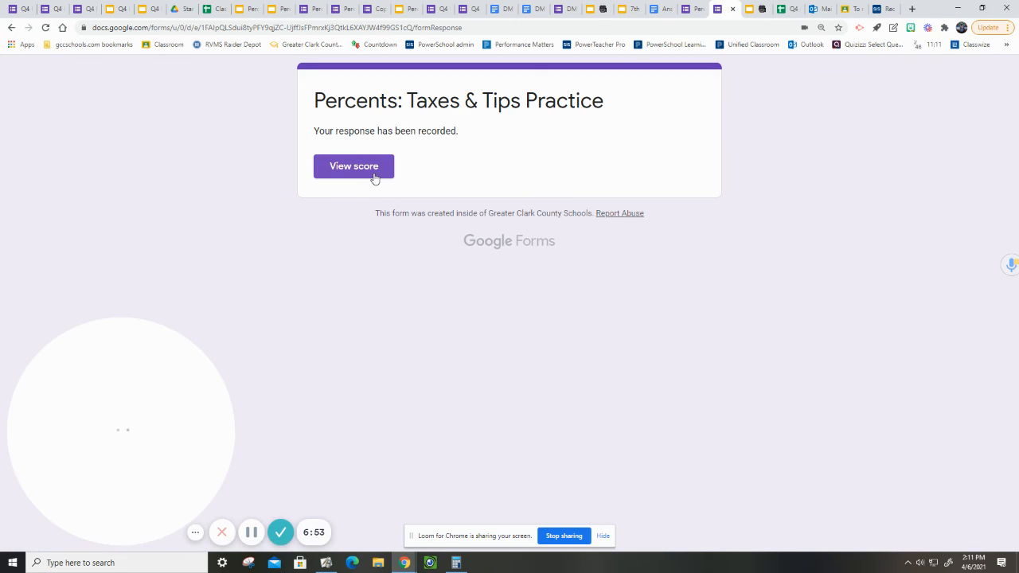
click(375, 174)
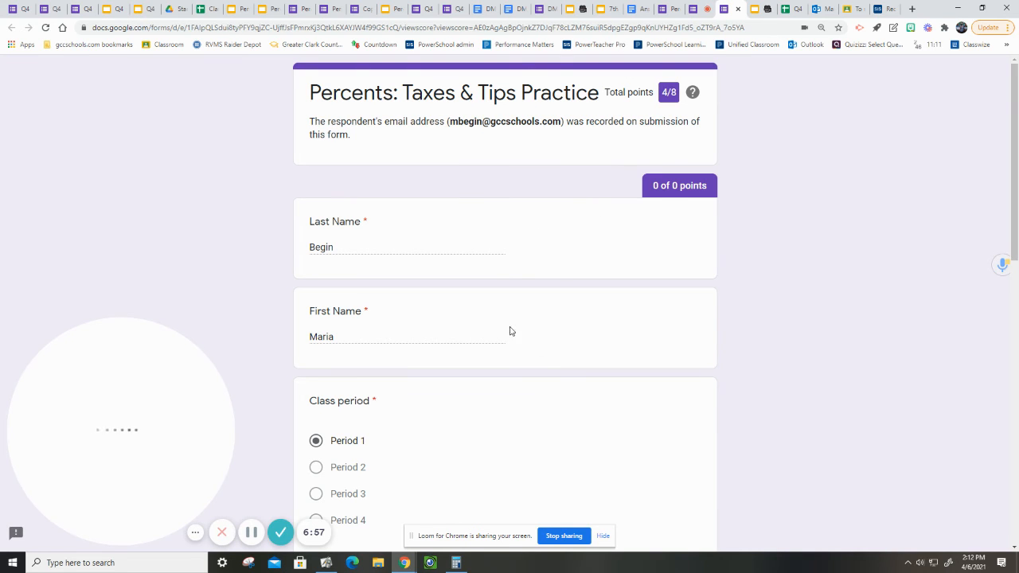
scroll(512, 331, down, 5)
scroll(512, 331, down, 5)
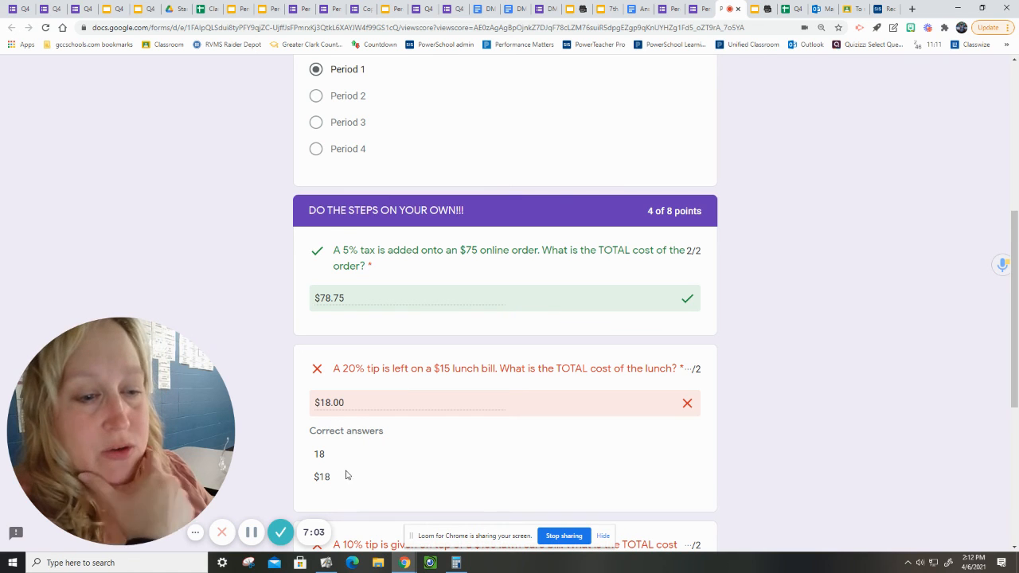
scroll(336, 477, down, 2)
scroll(360, 451, down, 1)
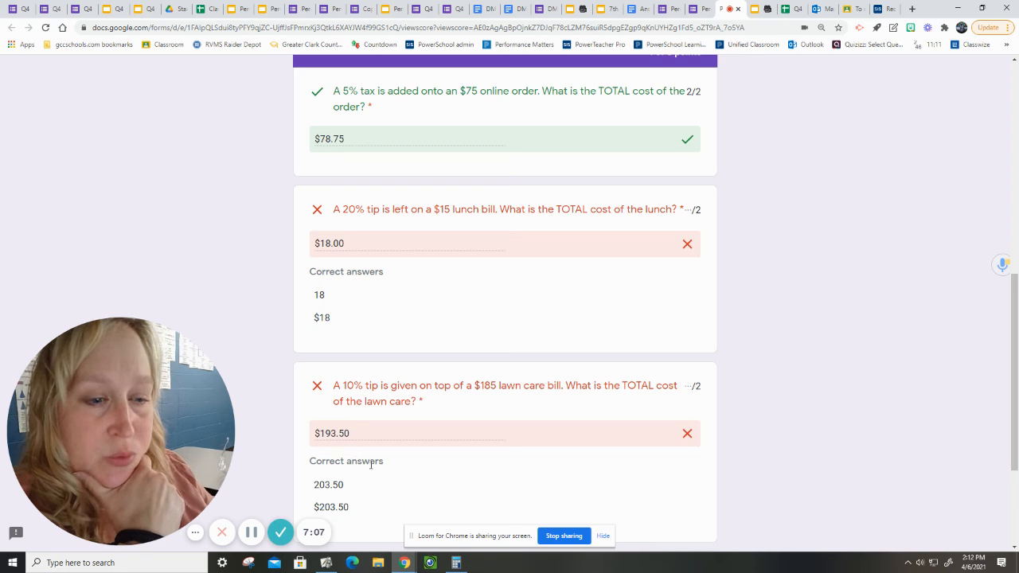
scroll(382, 468, down, 1)
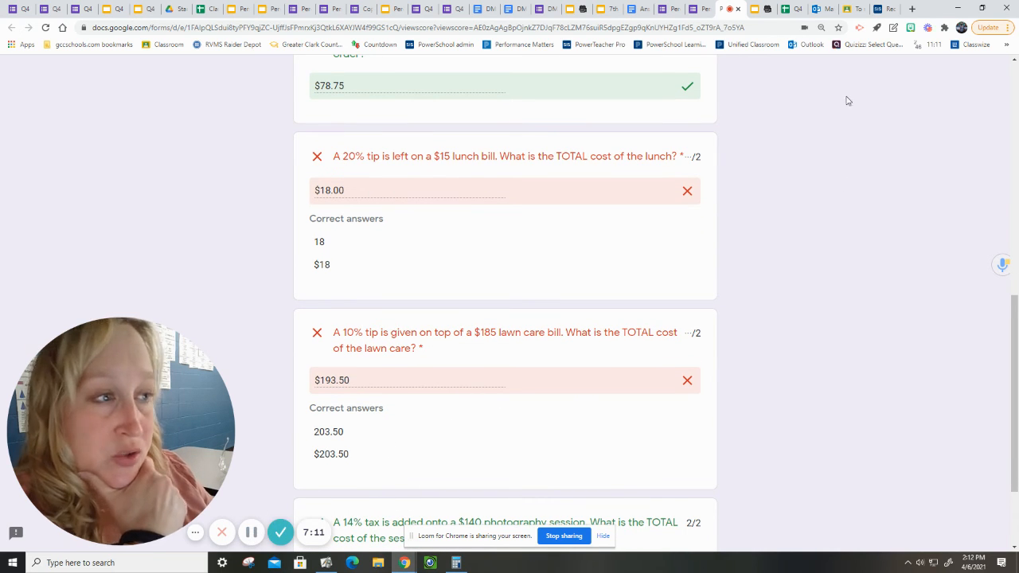
Step: Handwrite 185.00 as the lawn-care bill over the results page
click(894, 29)
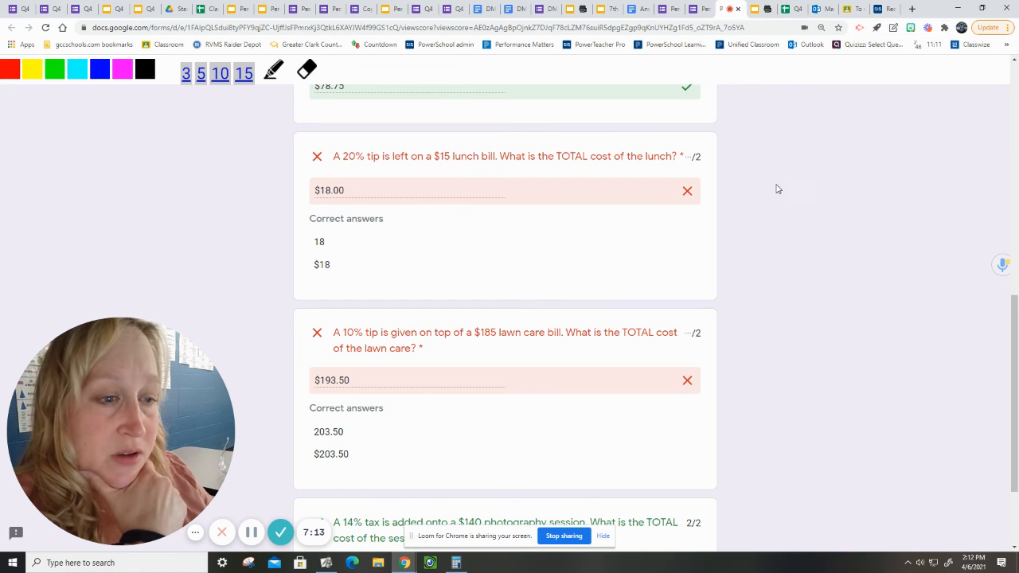
drag(777, 183, 777, 223)
drag(810, 187, 802, 214)
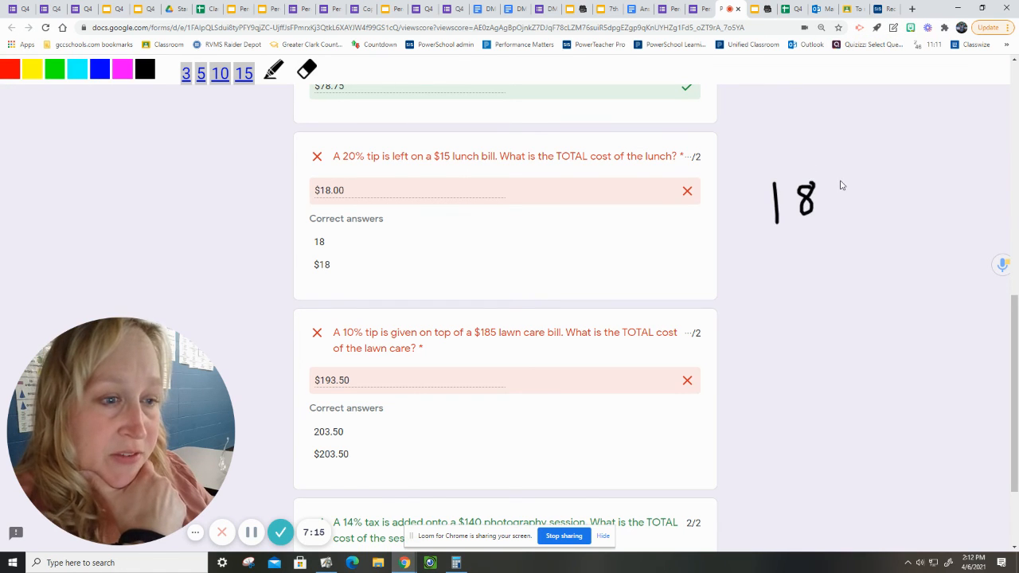
drag(868, 188, 905, 181)
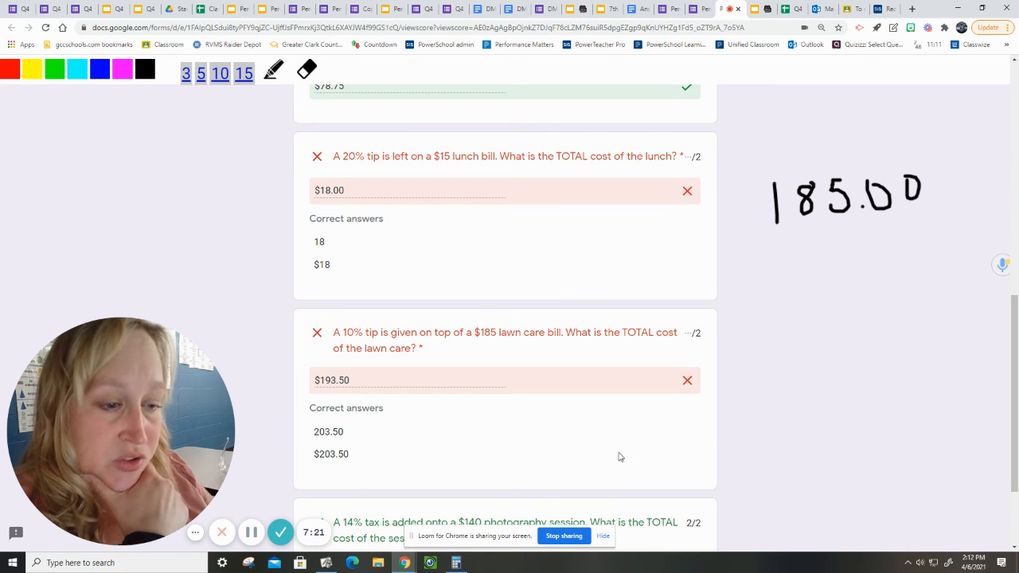
Step: Compute 185 × 0.1 = 18.5 on the calculator as the 10% tip
click(456, 564)
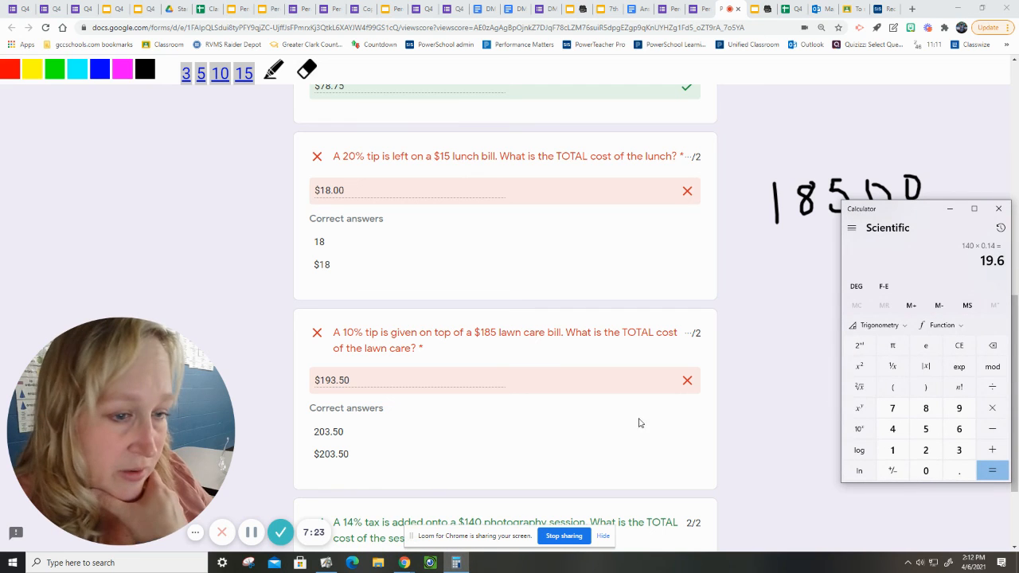
click(892, 450)
click(925, 408)
click(925, 429)
click(992, 408)
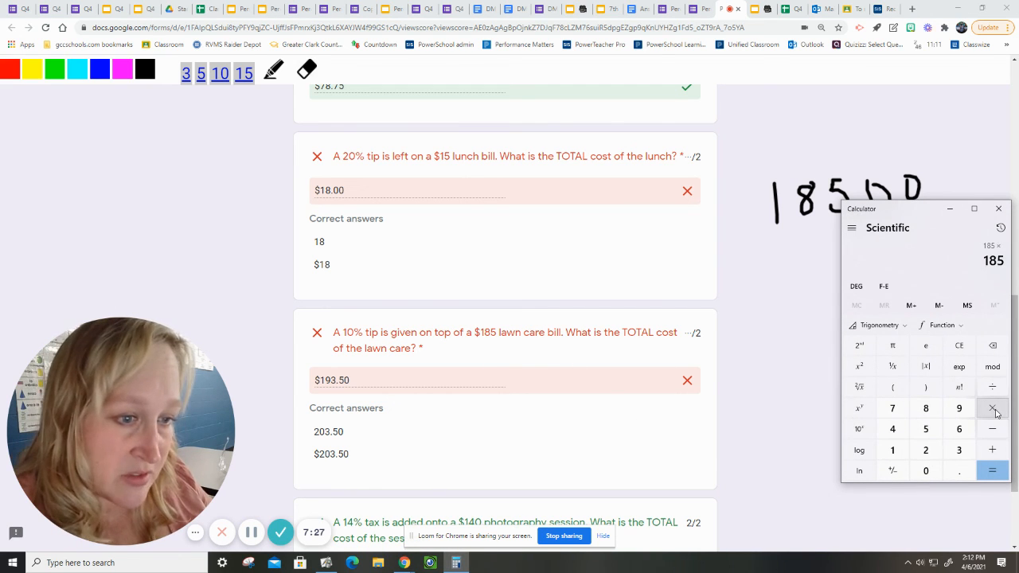
click(959, 470)
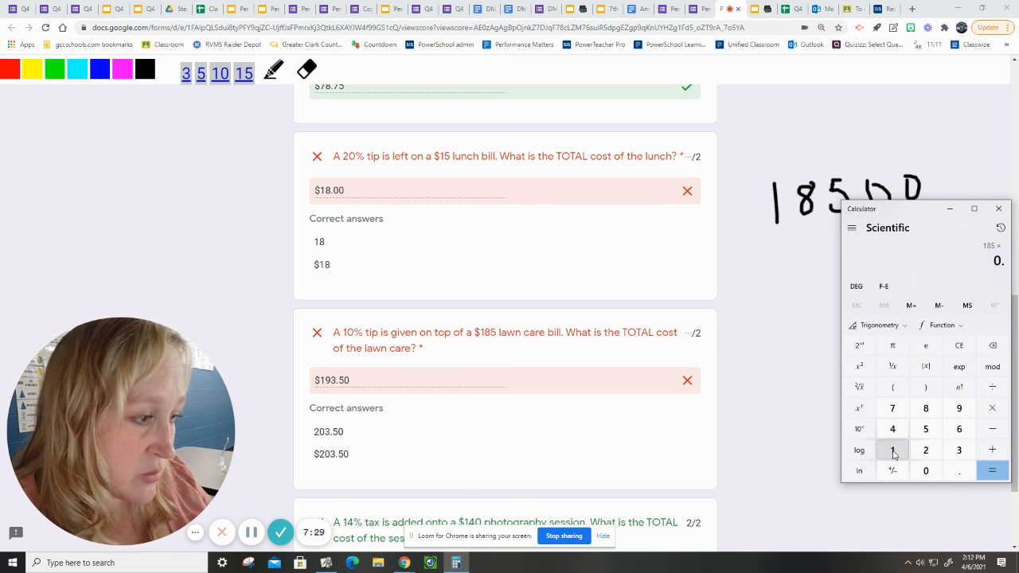
click(892, 451)
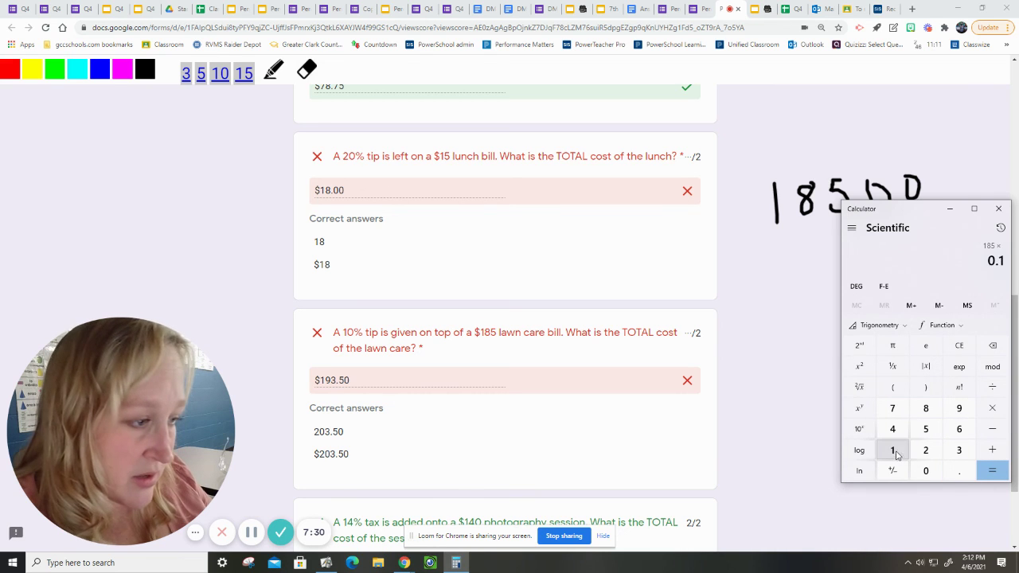
click(992, 472)
Step: Add 185 to get the total 203.5, moving the calculator clear of the answers
drag(925, 215, 649, 231)
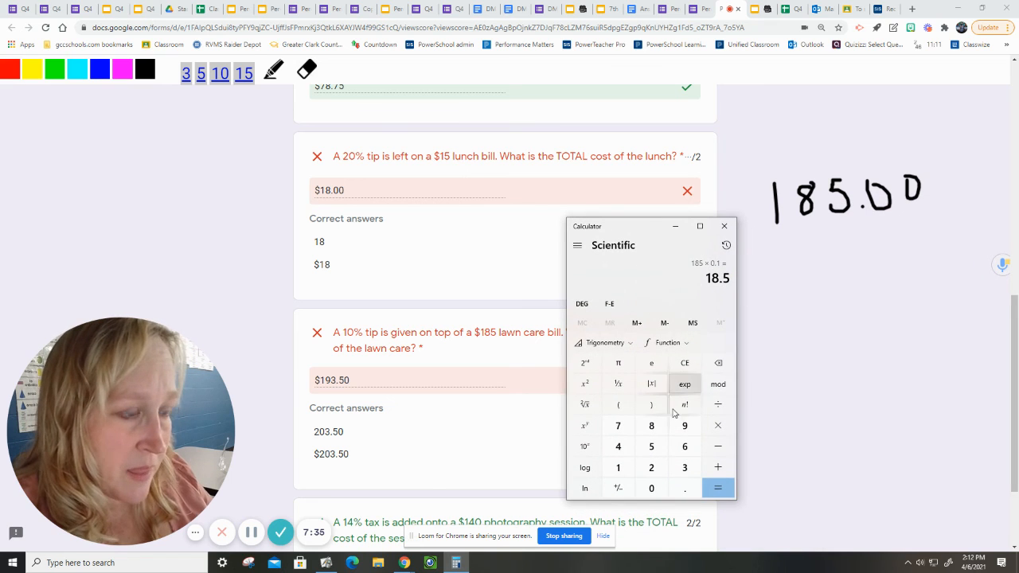
click(718, 467)
click(618, 468)
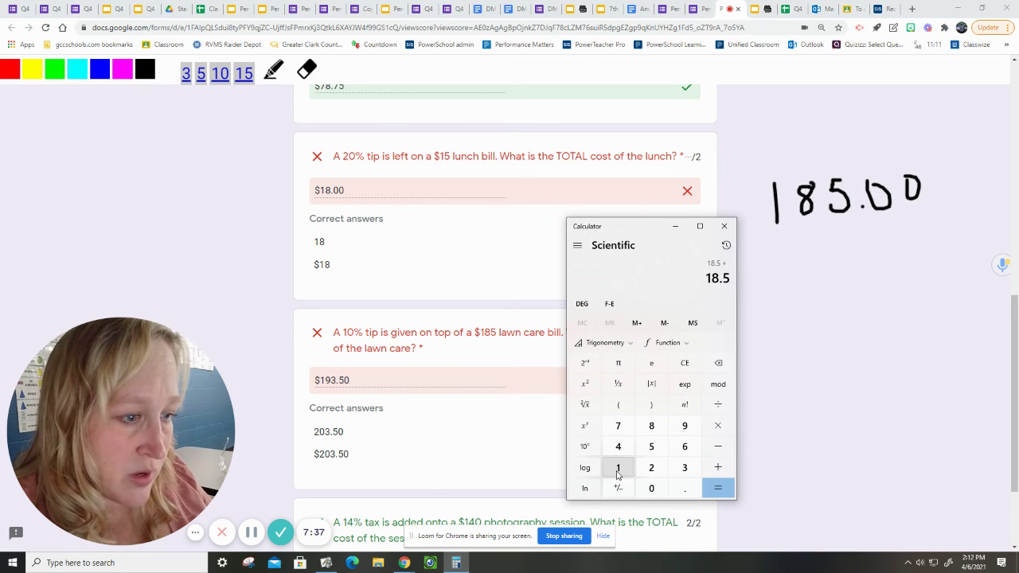
click(651, 426)
click(651, 447)
click(718, 488)
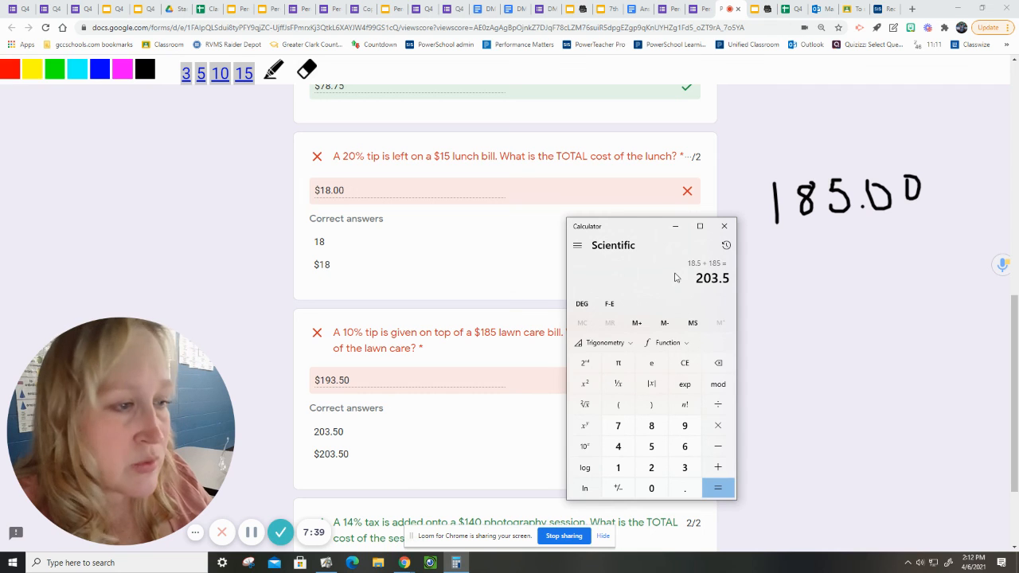
drag(643, 228, 815, 249)
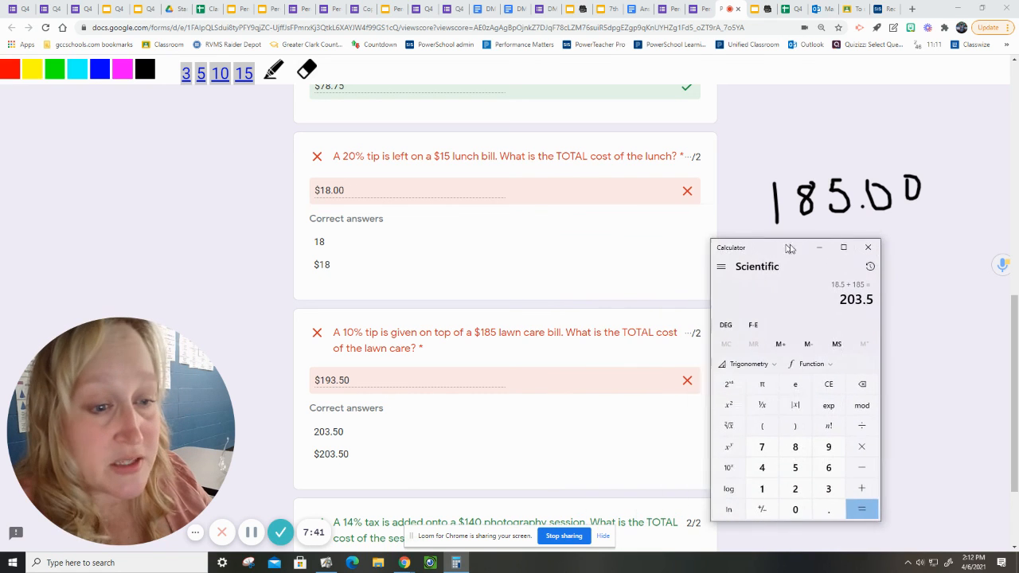